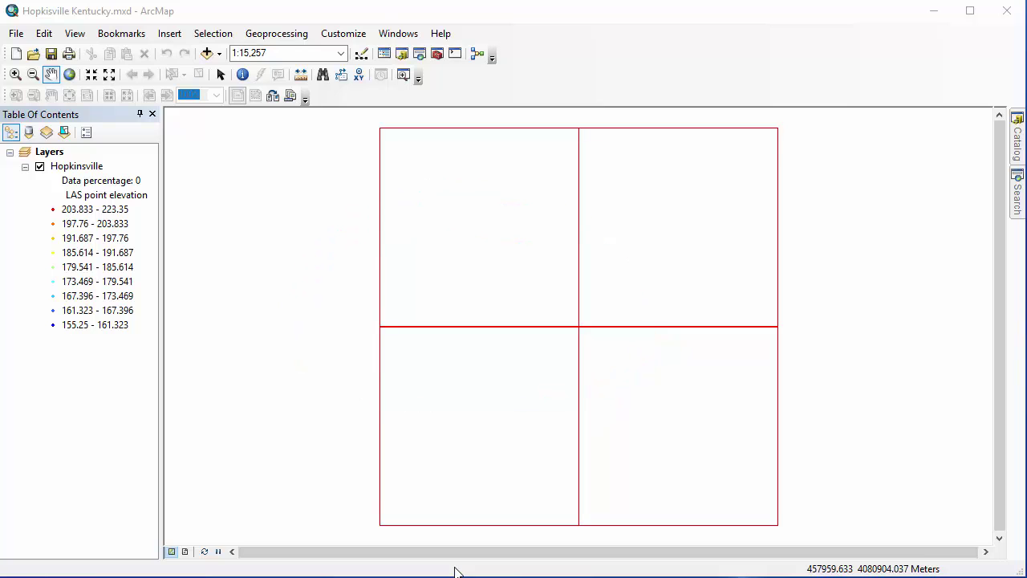
Enable the 3D Analyst and Spatial Analyst extensions
{"action": "left_click", "coordinate": [344, 33]}
{"action": "left_click", "coordinate": [353, 68]}
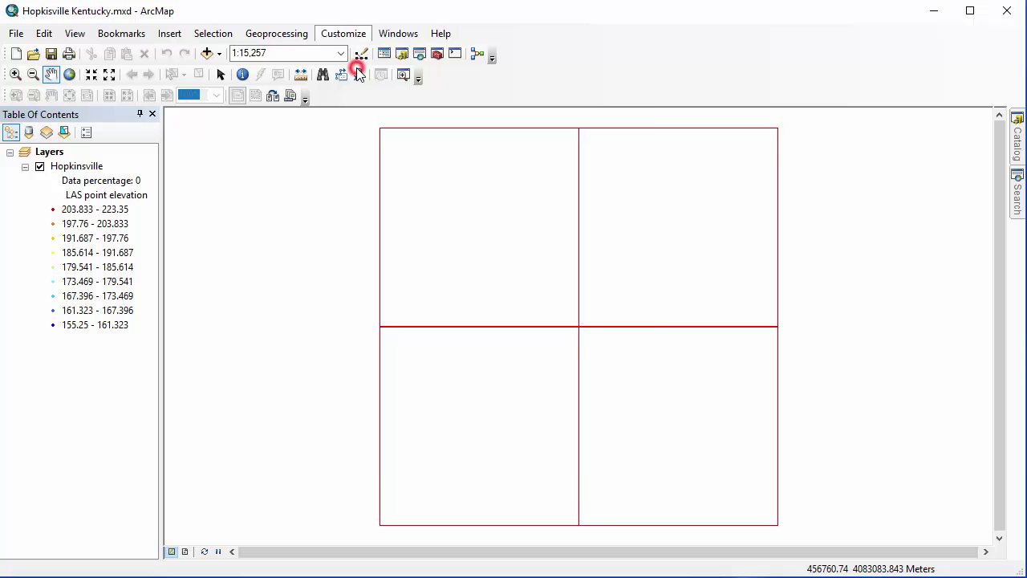
{"action": "left_click", "coordinate": [394, 152]}
{"action": "left_click", "coordinate": [394, 228]}
{"action": "left_click", "coordinate": [614, 467]}
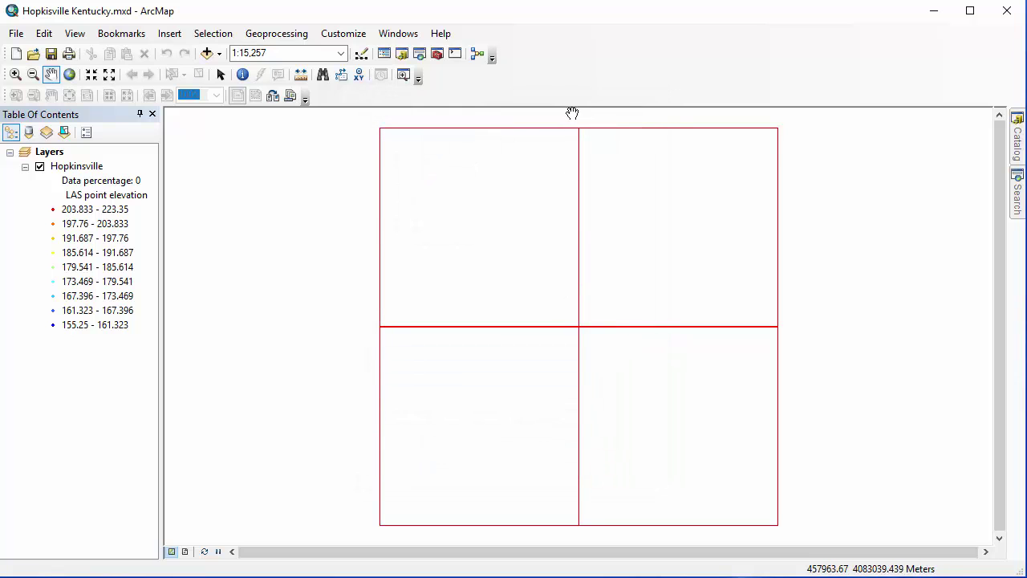
Add the LAS Dataset toolbar and dock it with the other toolbars
{"action": "right_click", "coordinate": [567, 83]}
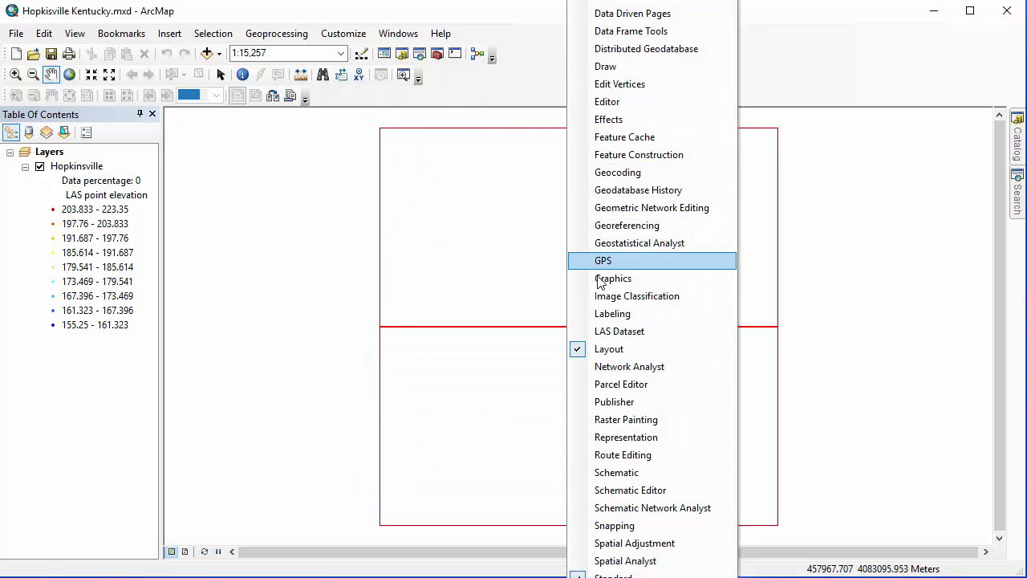
{"action": "left_click", "coordinate": [610, 331]}
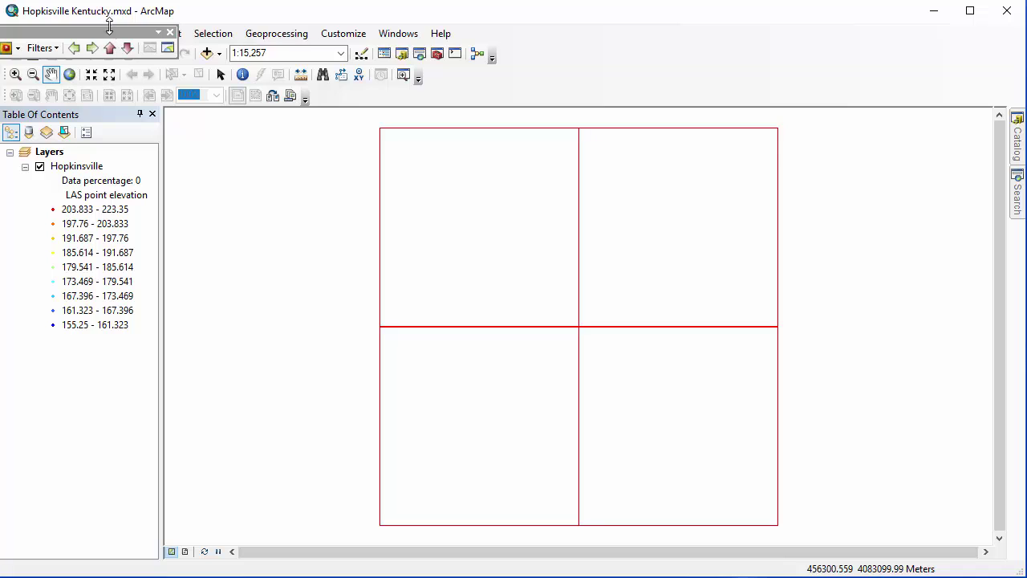
{"action": "left_click_drag", "start_coordinate": [105, 33], "coordinate": [419, 79]}
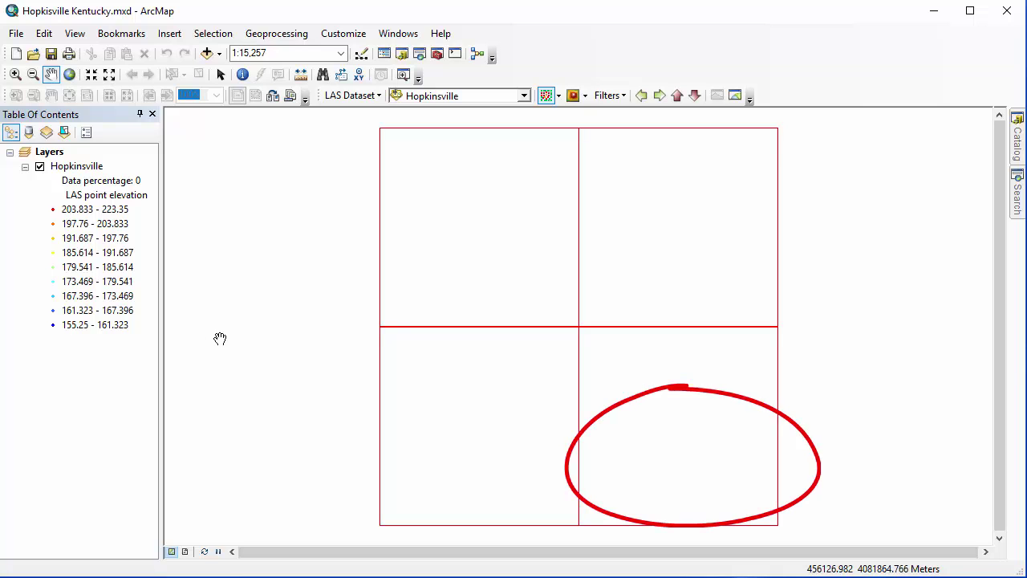
Zoom into the lower-right tile at 1:3,891 and filter the points to Ground
{"action": "left_click", "coordinate": [16, 74]}
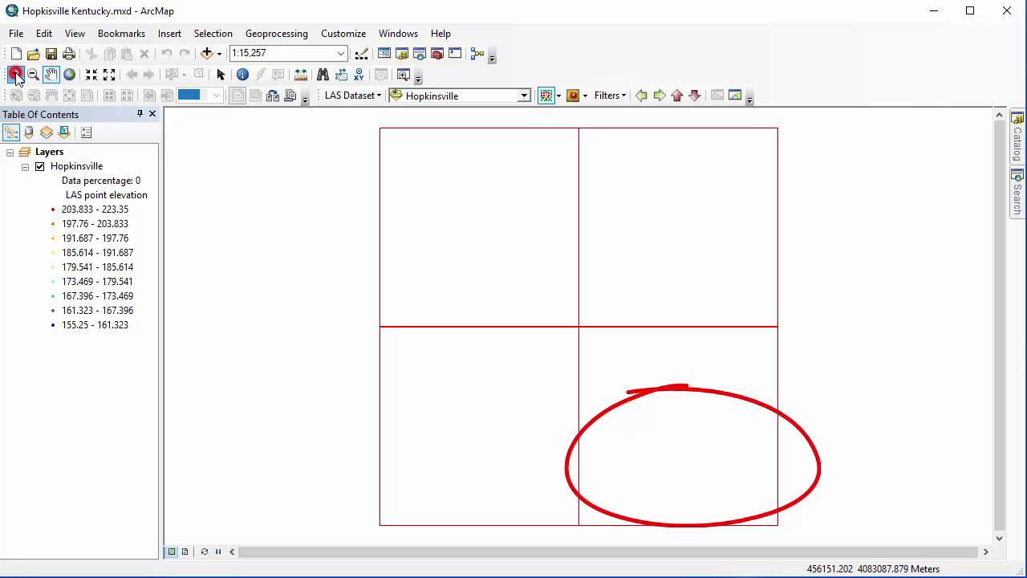
{"action": "left_click_drag", "start_coordinate": [665, 414], "coordinate": [778, 525]}
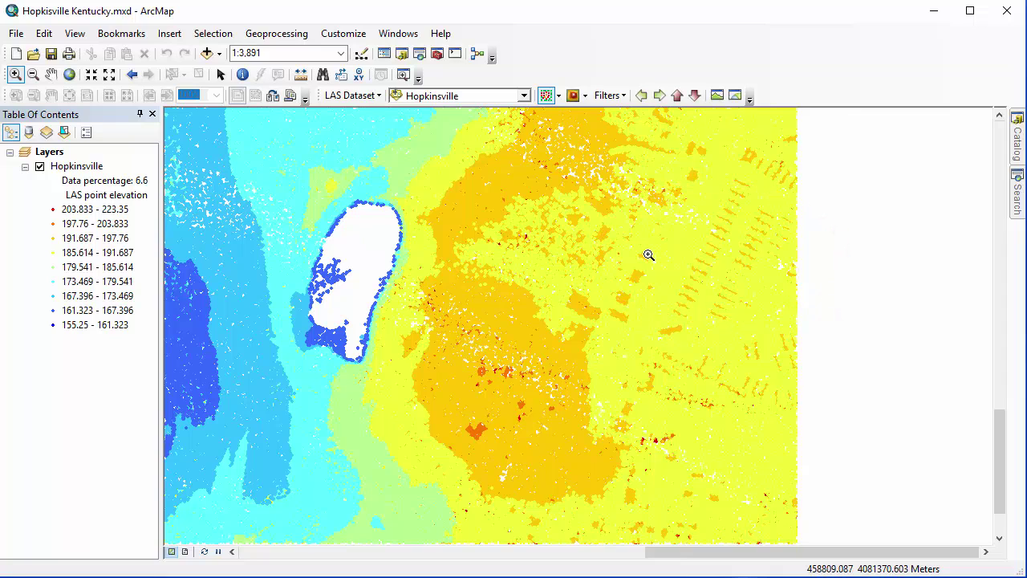
{"action": "left_click", "coordinate": [609, 97]}
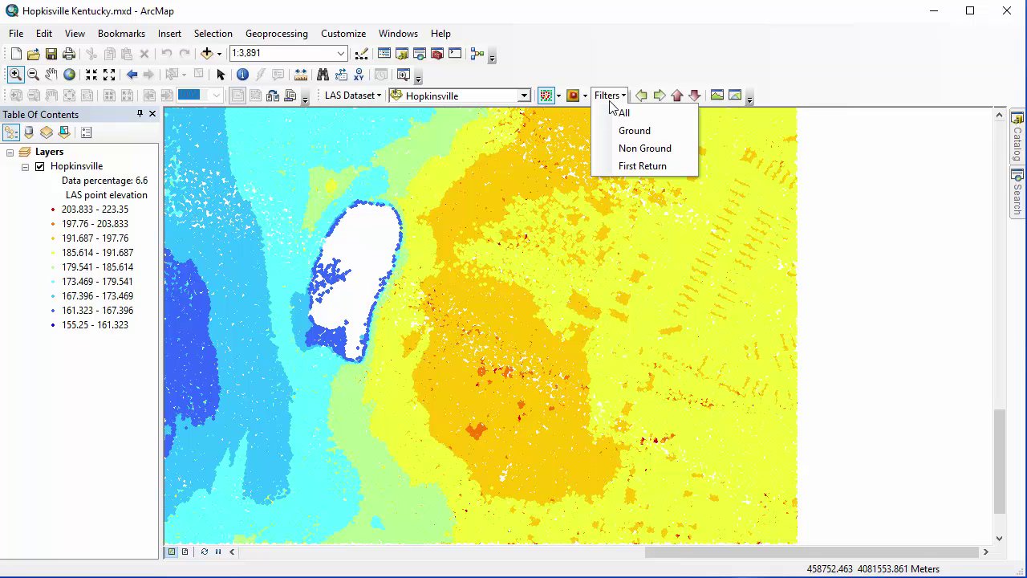
{"action": "left_click", "coordinate": [613, 128]}
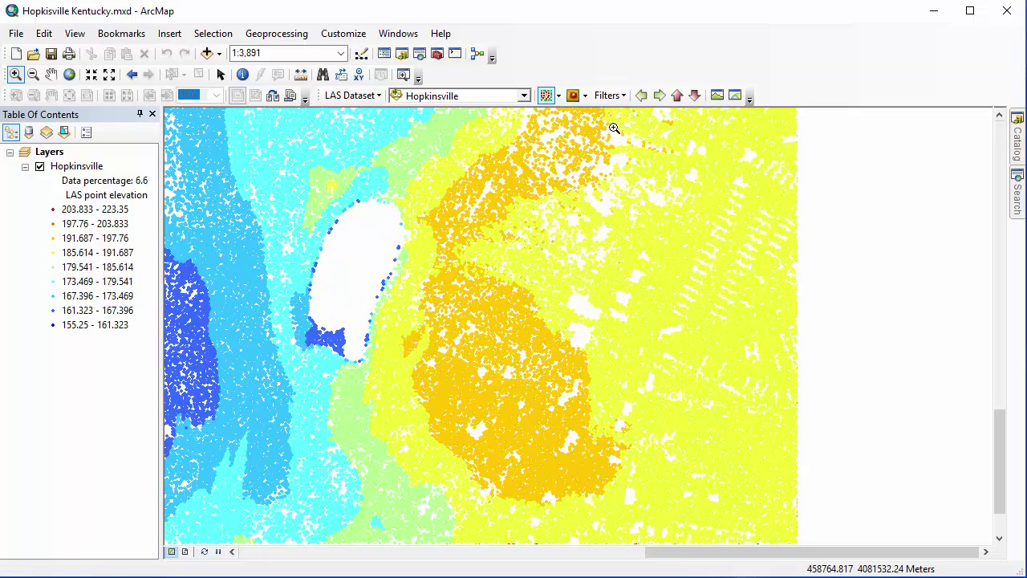
Switch the filter to First Return, then back to All points
{"action": "left_click", "coordinate": [610, 99]}
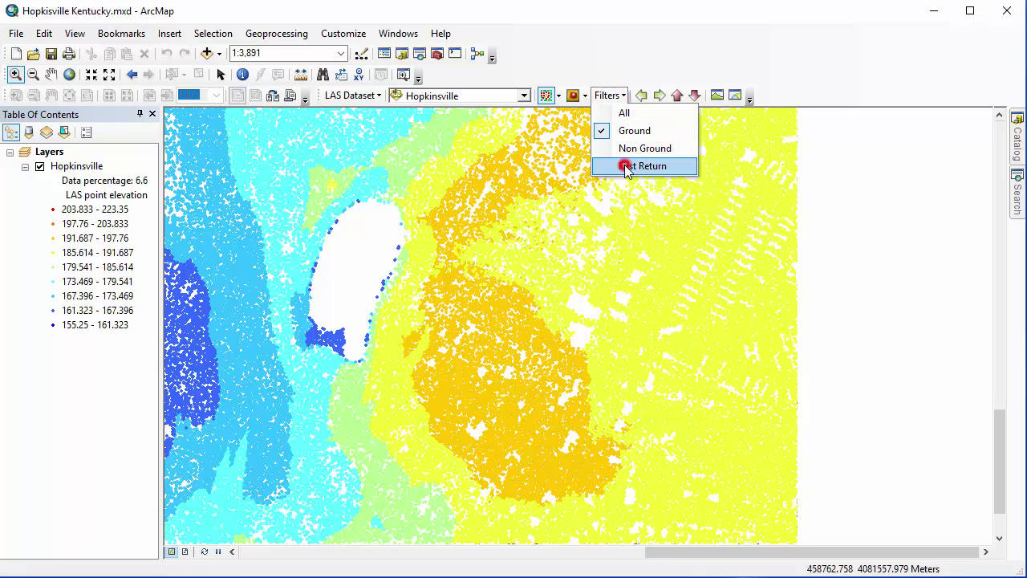
{"action": "left_click", "coordinate": [628, 171]}
{"action": "left_click", "coordinate": [616, 98]}
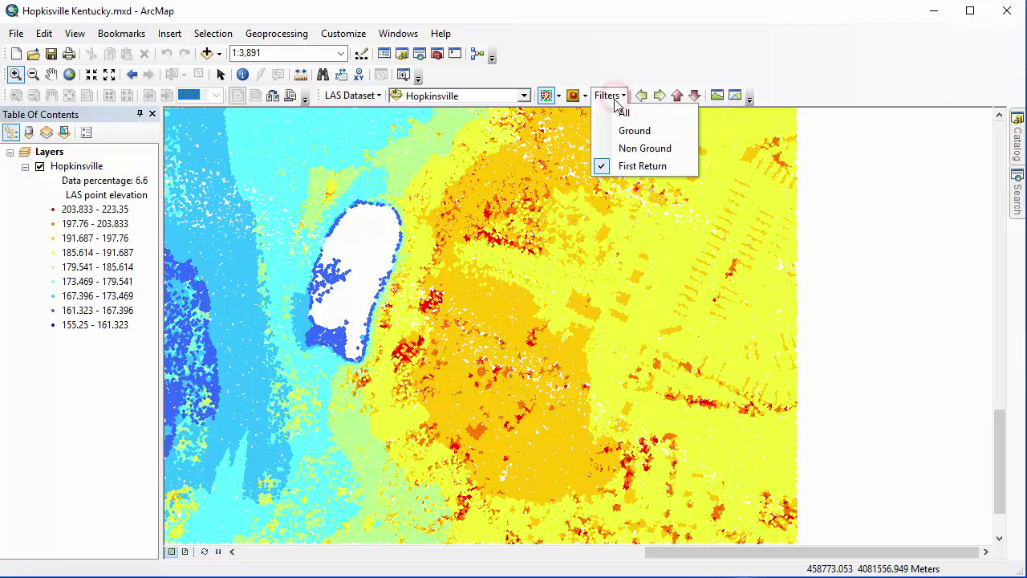
{"action": "left_click", "coordinate": [602, 114]}
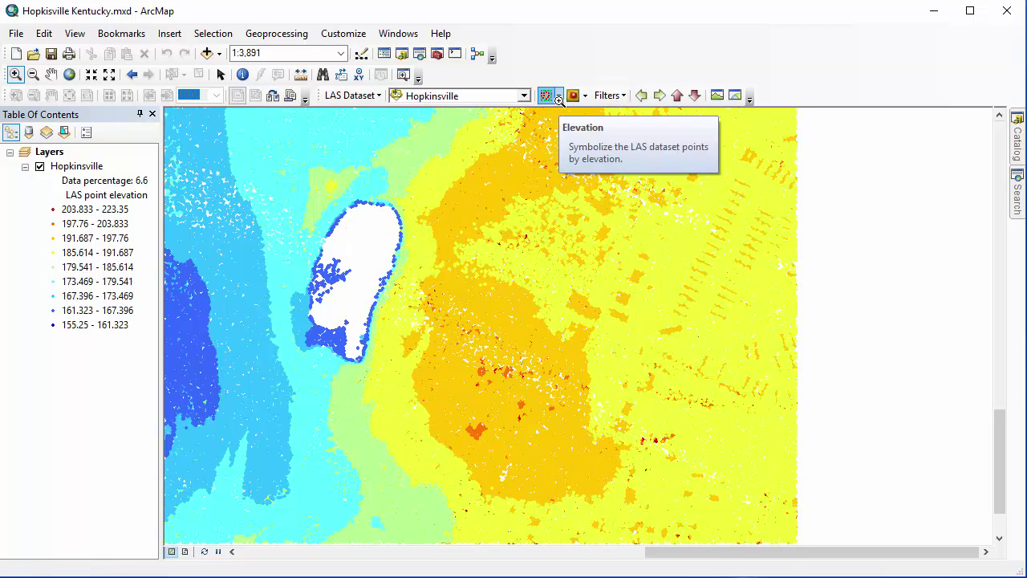
Switch the LAS point renderer from Elevation to Class, then to Return (returns 1–4)
{"action": "left_click", "coordinate": [559, 97]}
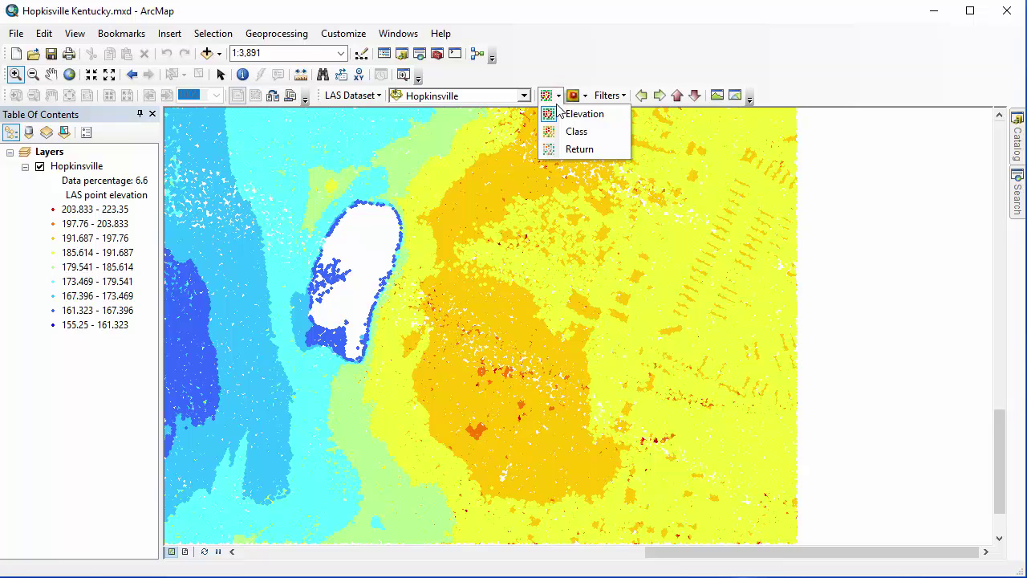
{"action": "left_click", "coordinate": [556, 114]}
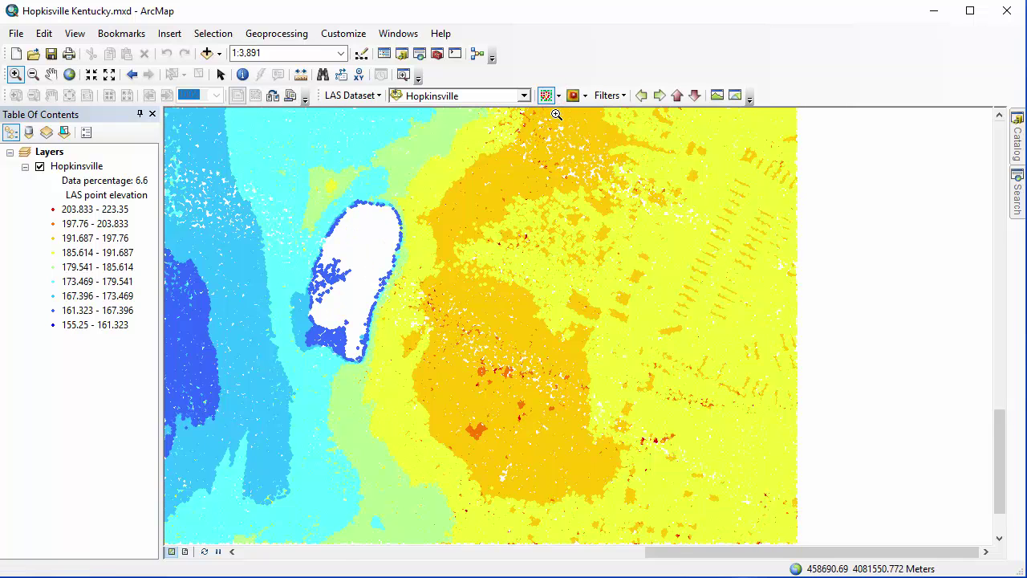
{"action": "left_click", "coordinate": [557, 96]}
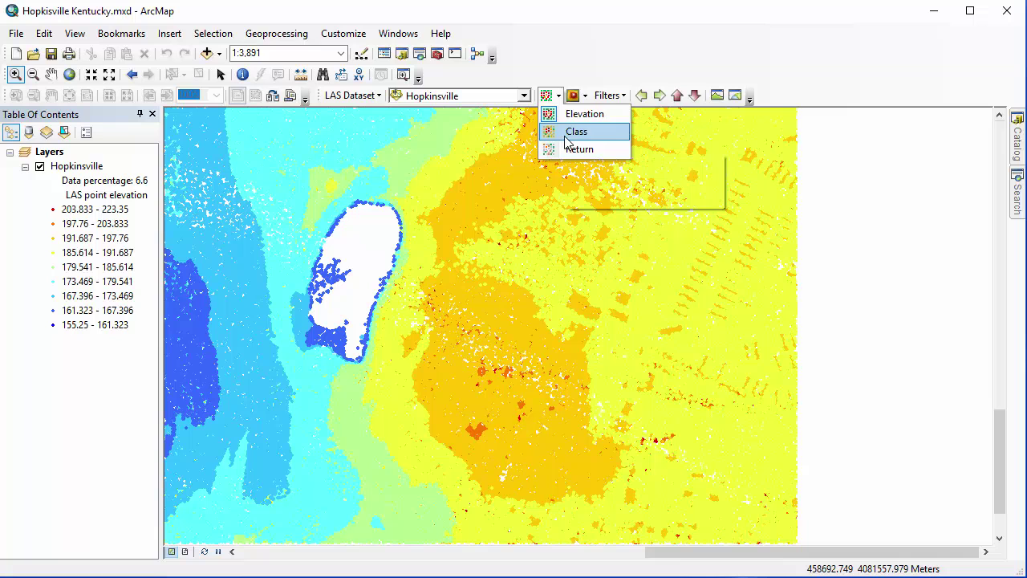
{"action": "left_click", "coordinate": [566, 136]}
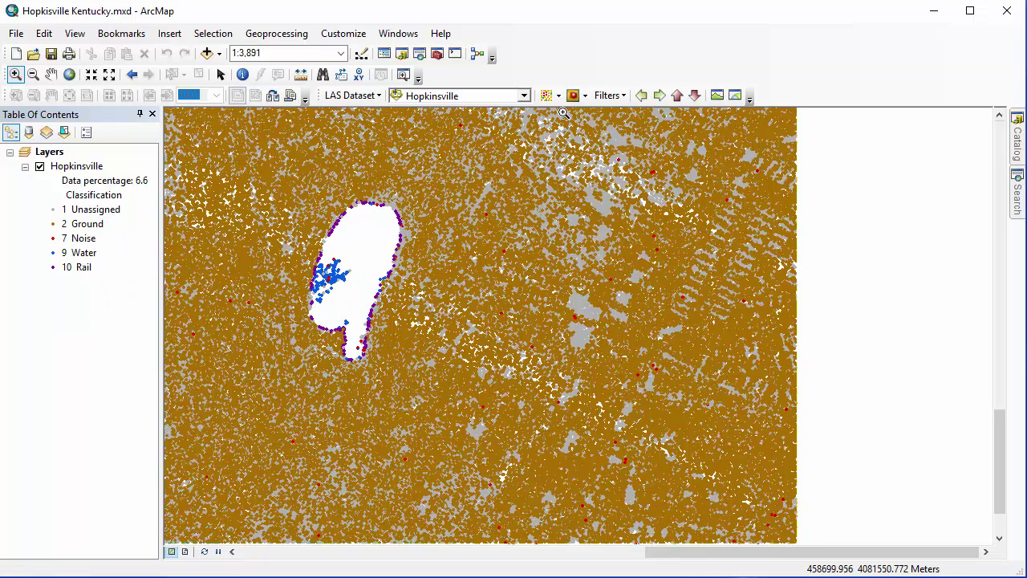
{"action": "left_click", "coordinate": [559, 96]}
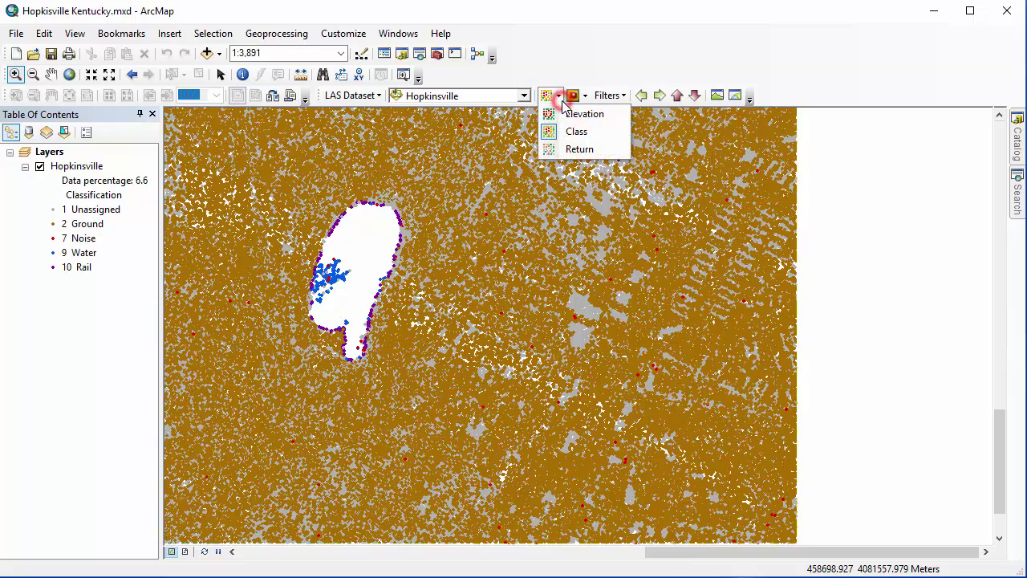
{"action": "left_click", "coordinate": [554, 148]}
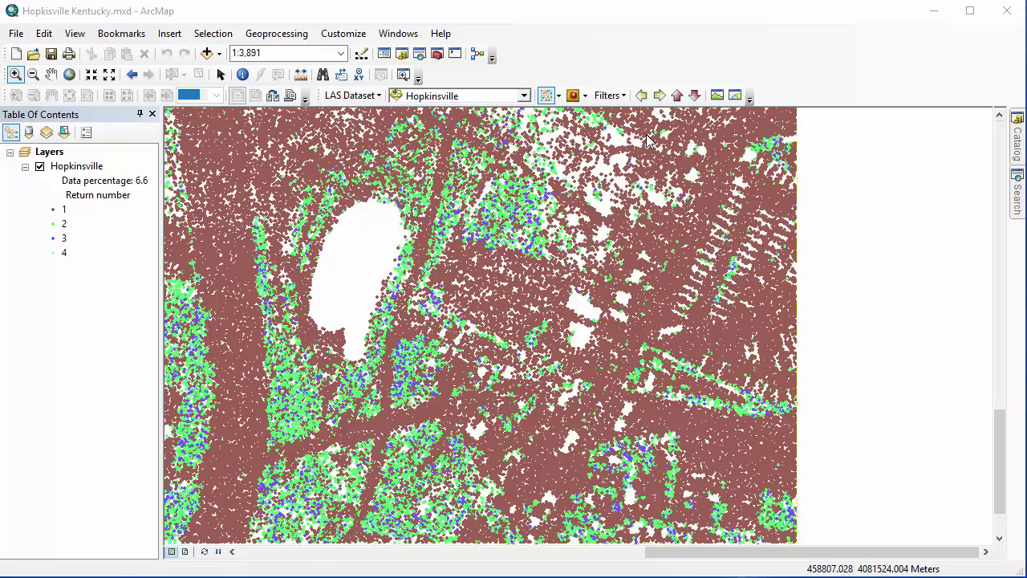
Restore All points and display the LAS data as an Elevation surface
{"action": "left_click", "coordinate": [608, 98]}
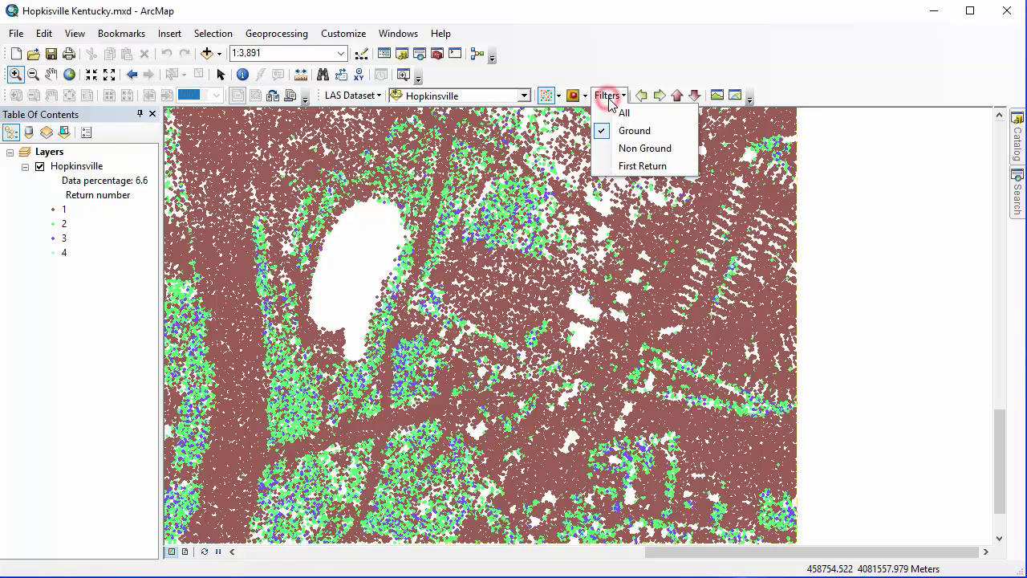
{"action": "left_click", "coordinate": [610, 117]}
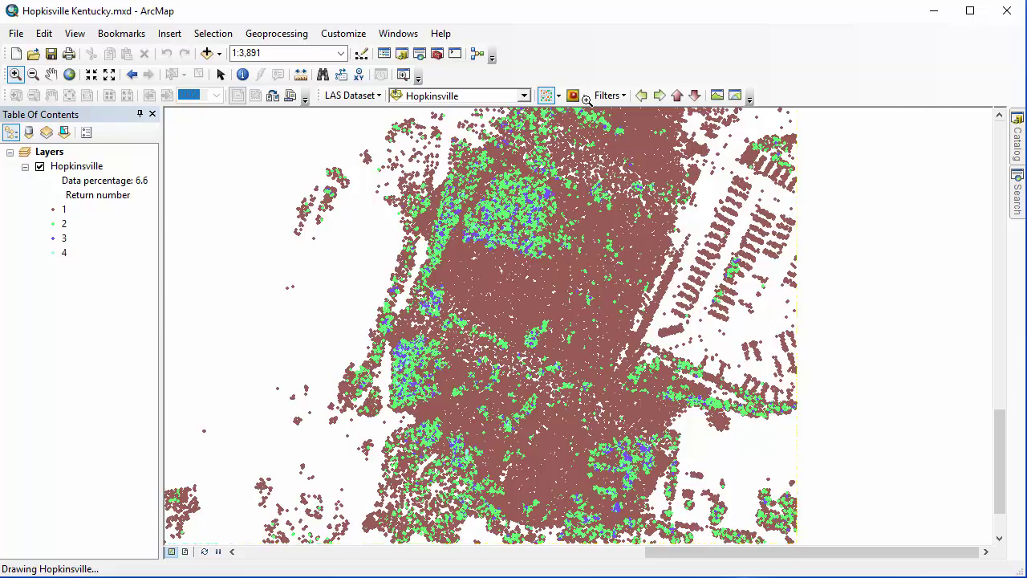
{"action": "left_click", "coordinate": [584, 95]}
{"action": "left_click", "coordinate": [580, 113]}
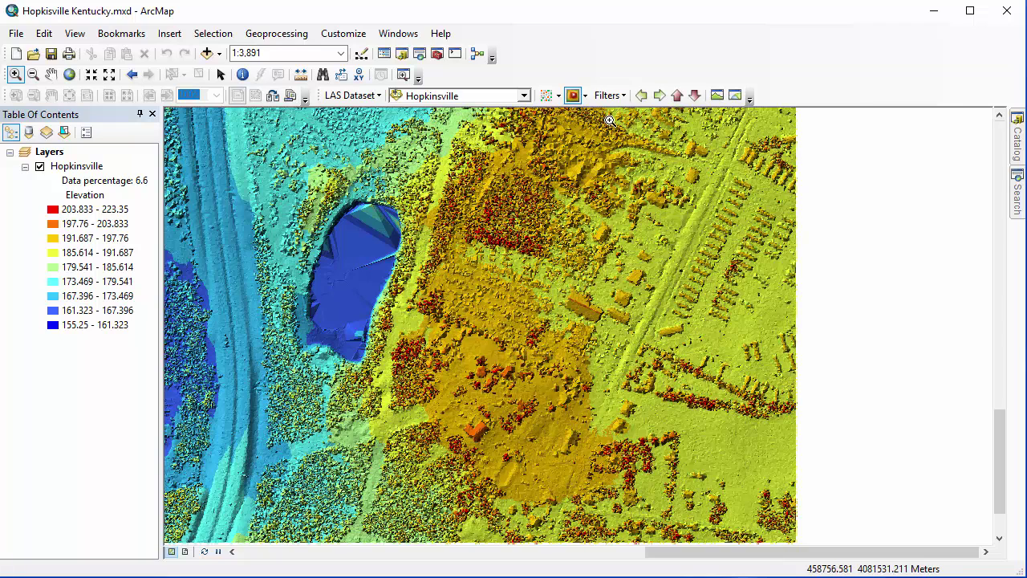
Filter the surface to Ground points and render it as Contour lines
{"action": "left_click", "coordinate": [607, 96]}
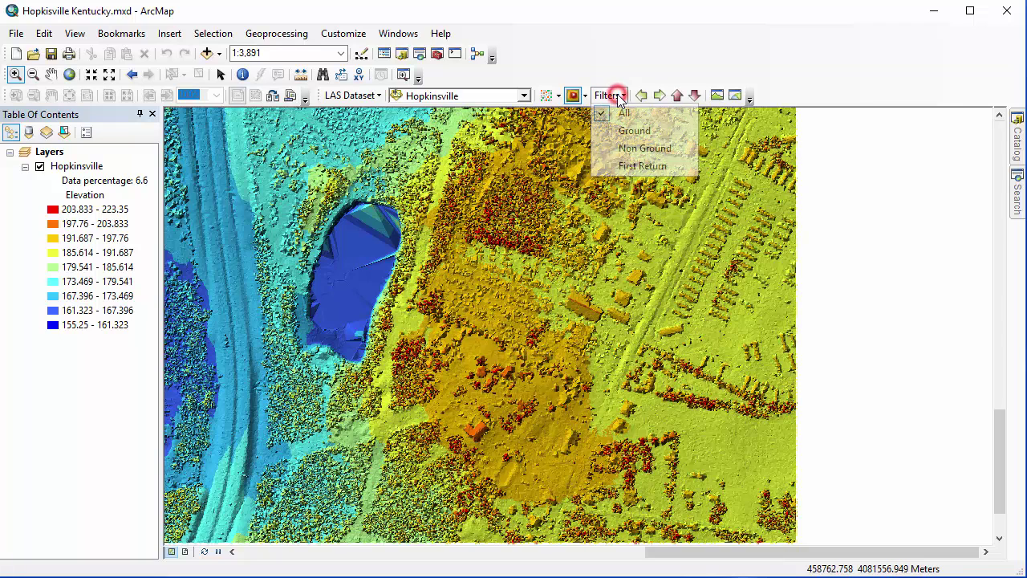
{"action": "left_click", "coordinate": [614, 135]}
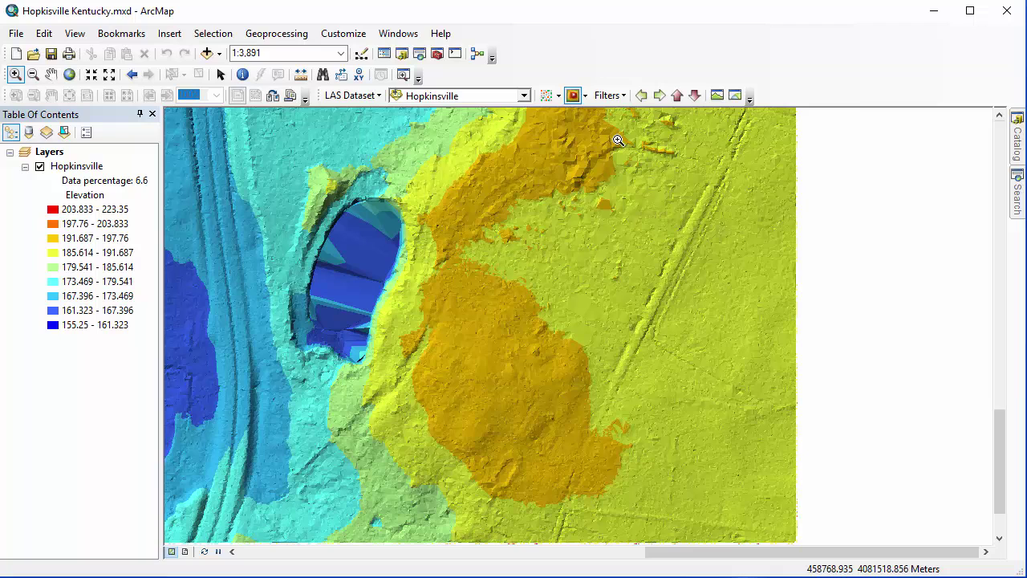
{"action": "left_click", "coordinate": [585, 95]}
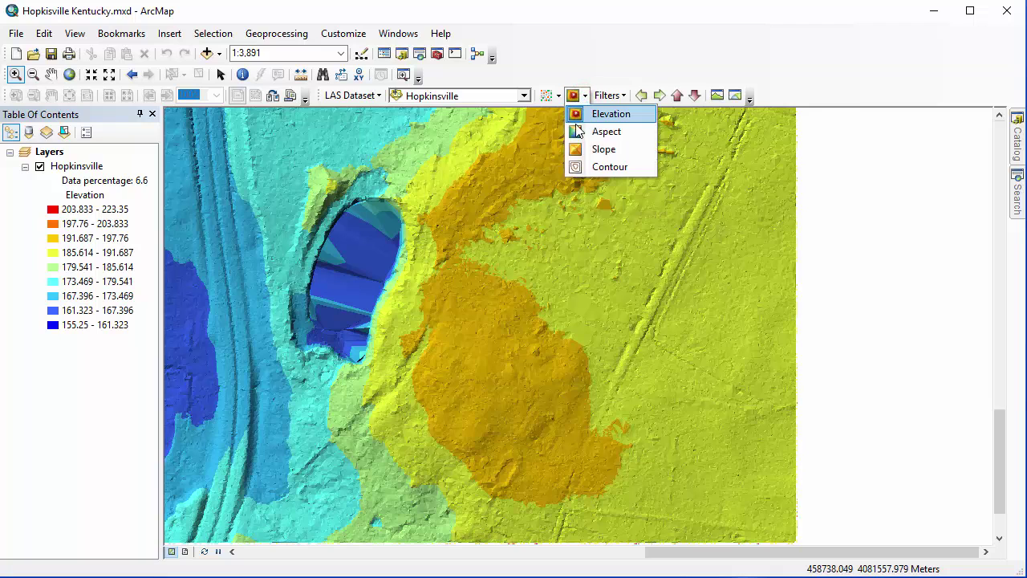
{"action": "left_click", "coordinate": [593, 166]}
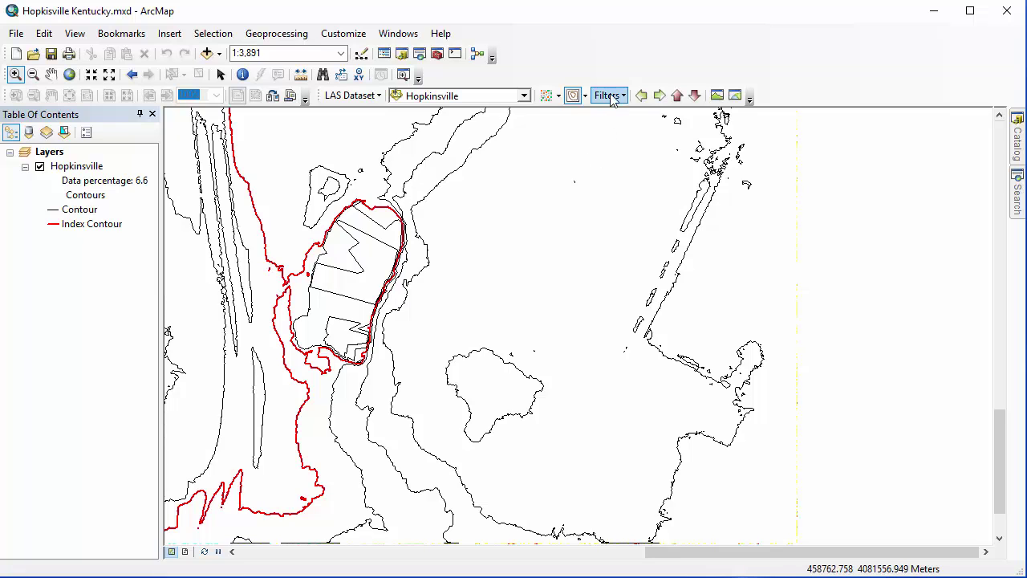
Pan the map view left twice and up twice
{"action": "left_click", "coordinate": [641, 96]}
{"action": "left_click", "coordinate": [641, 96]}
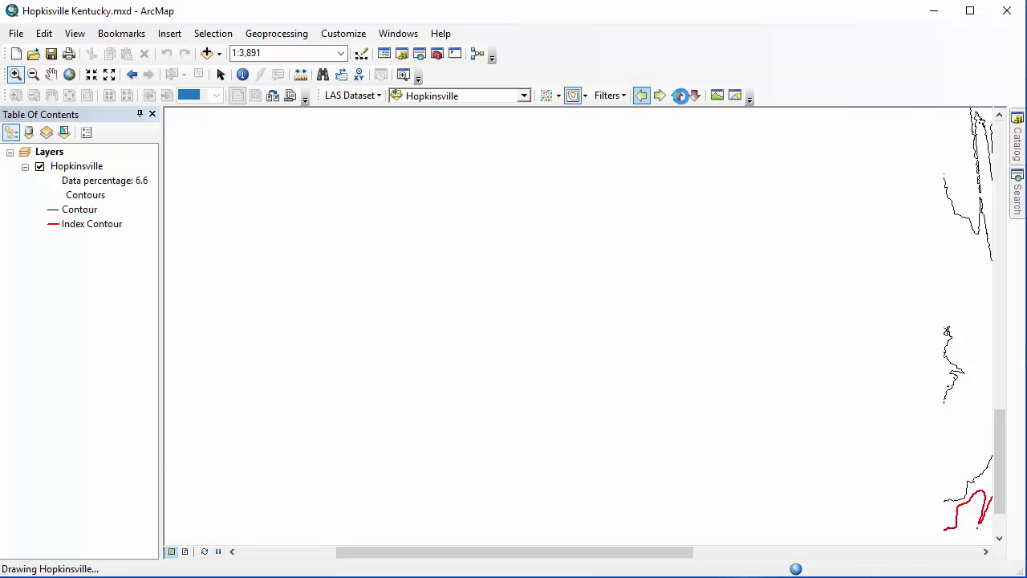
{"action": "left_click", "coordinate": [677, 95]}
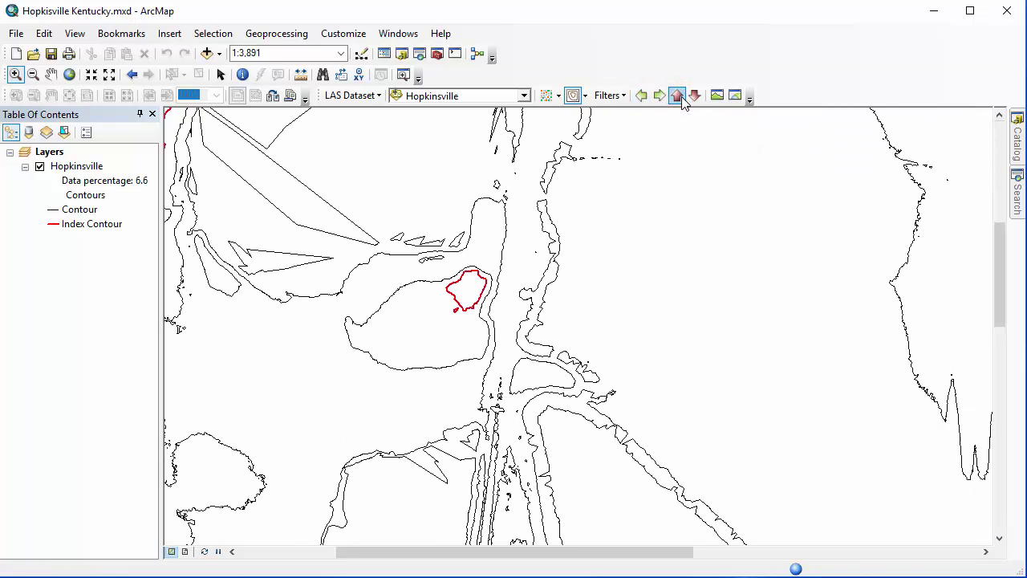
{"action": "left_click", "coordinate": [678, 95]}
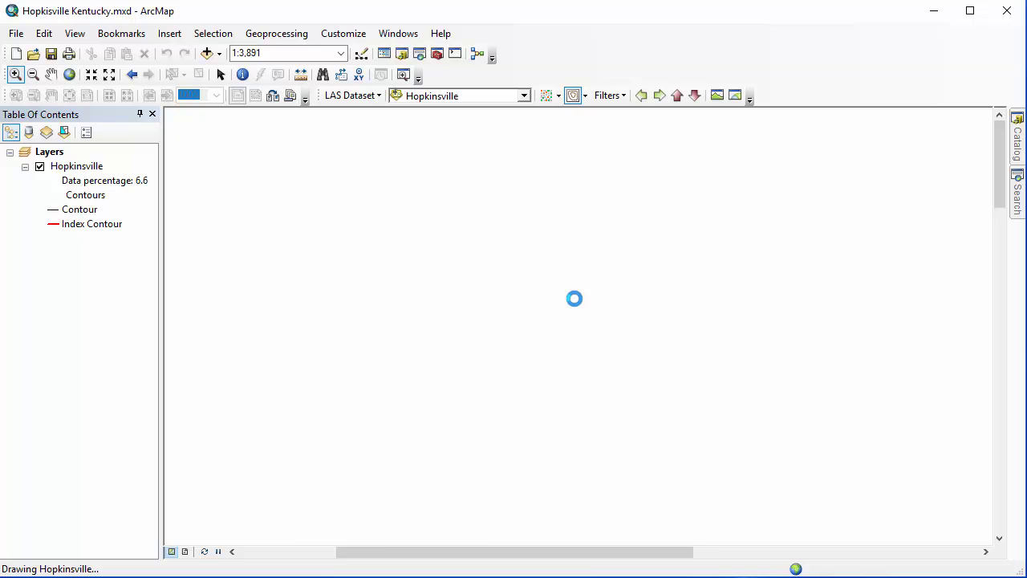
Confirm 1000 X and Y pan offsets and return to the full extent at 1:15,257
{"action": "left_click", "coordinate": [378, 98]}
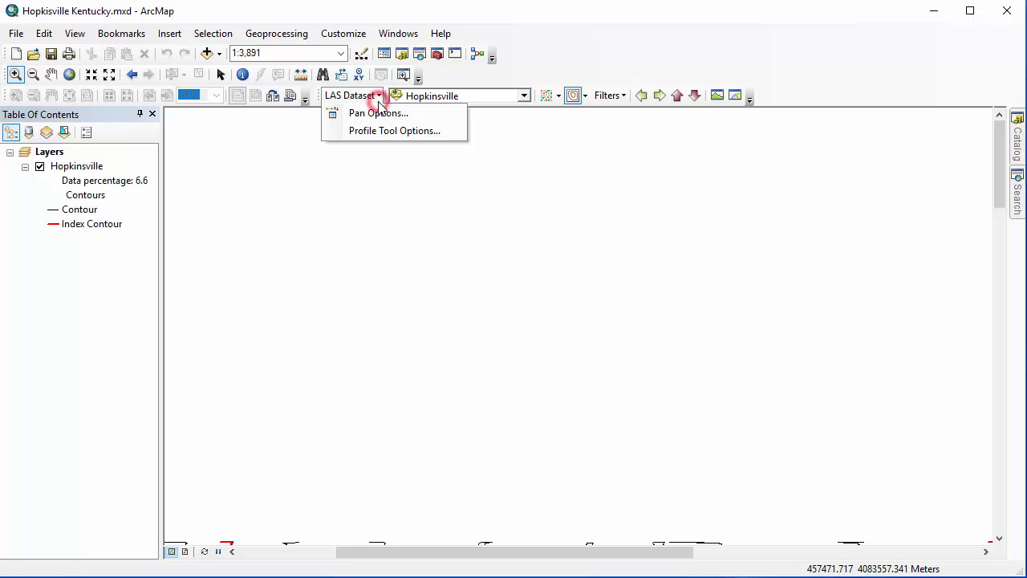
{"action": "left_click", "coordinate": [381, 117]}
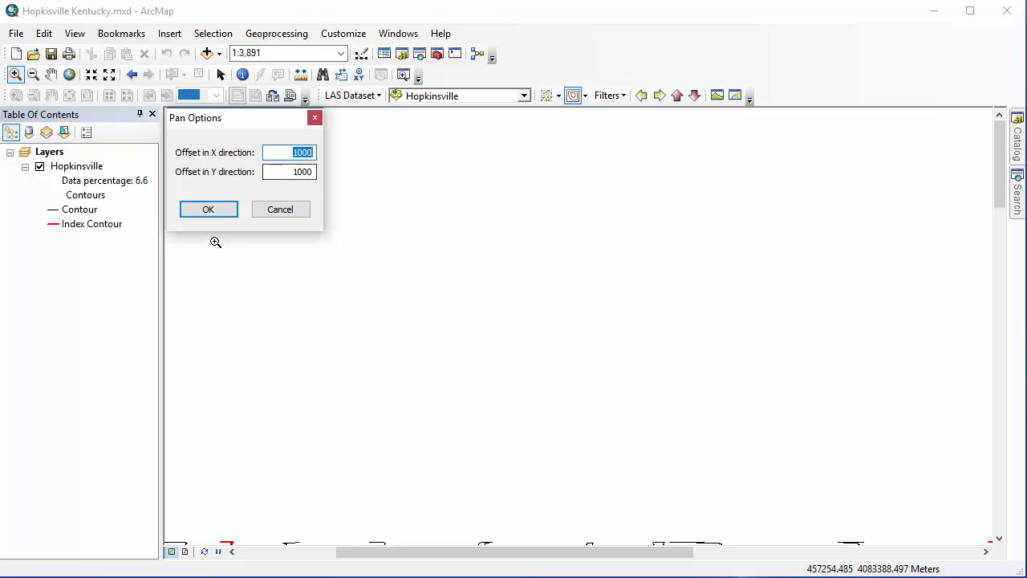
{"action": "left_click", "coordinate": [215, 213]}
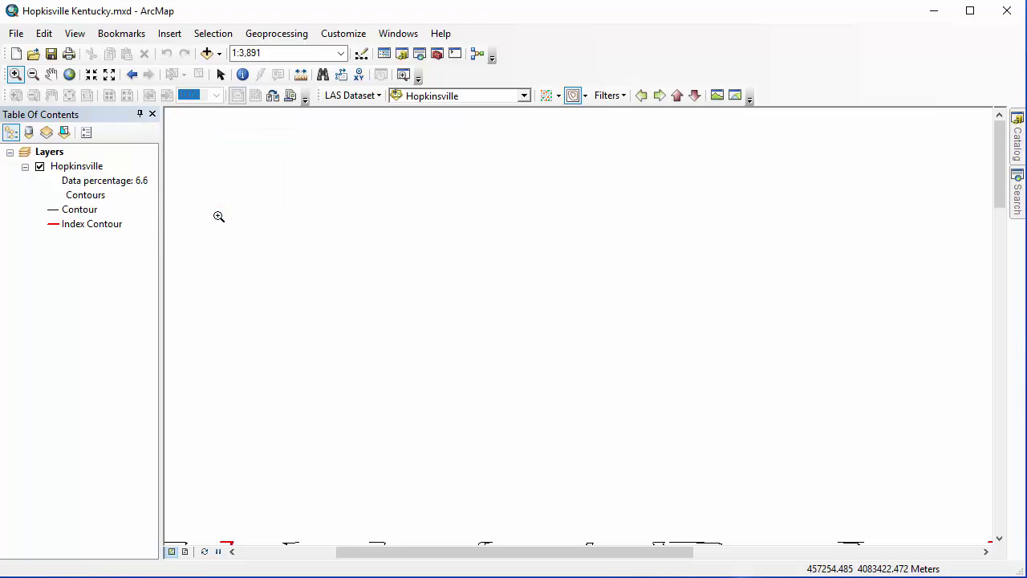
{"action": "left_click", "coordinate": [69, 74]}
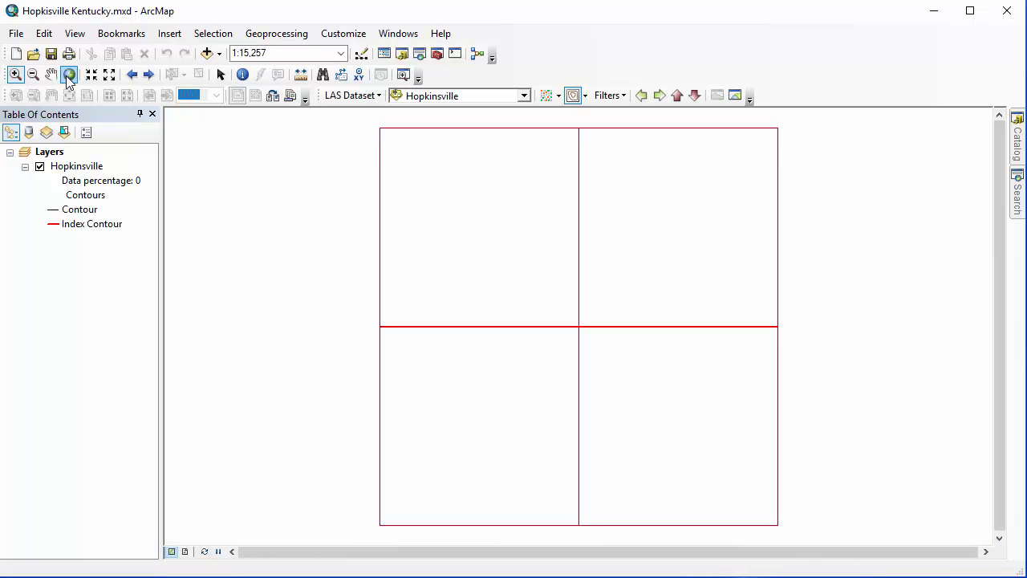
Zoom to about 1:3,611 on the lower-right tile and colour the points by Elevation
{"action": "left_click", "coordinate": [15, 74]}
{"action": "mouse_move", "coordinate": [662, 417]}
{"action": "left_mouse_down"}
{"action": "mouse_move", "coordinate": [763, 527]}
{"action": "mouse_move", "coordinate": [779, 509]}
{"action": "mouse_move", "coordinate": [782, 523]}
{"action": "mouse_move", "coordinate": [775, 519]}
{"action": "left_mouse_up"}
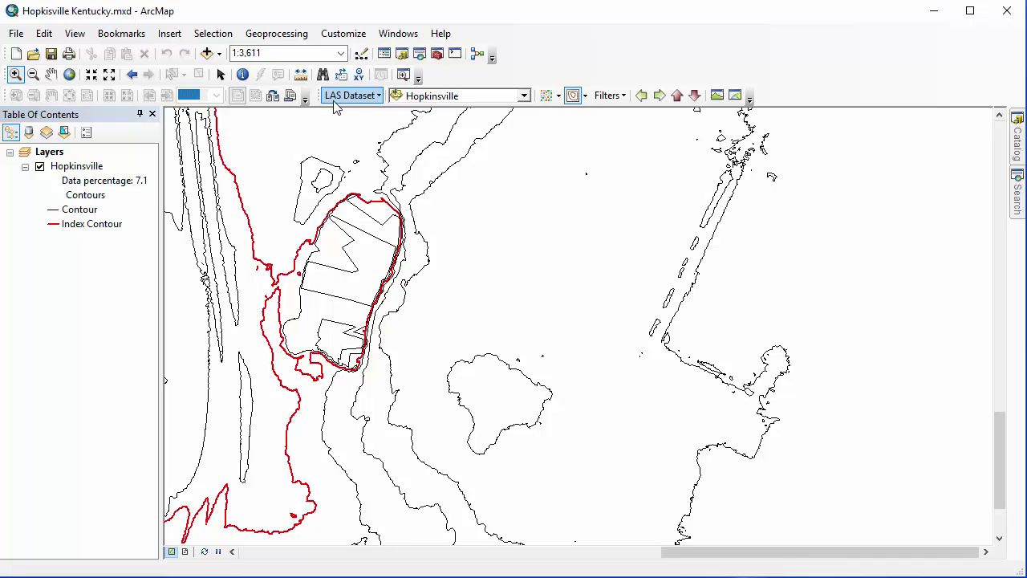
{"action": "left_click", "coordinate": [559, 96]}
{"action": "left_click", "coordinate": [554, 117]}
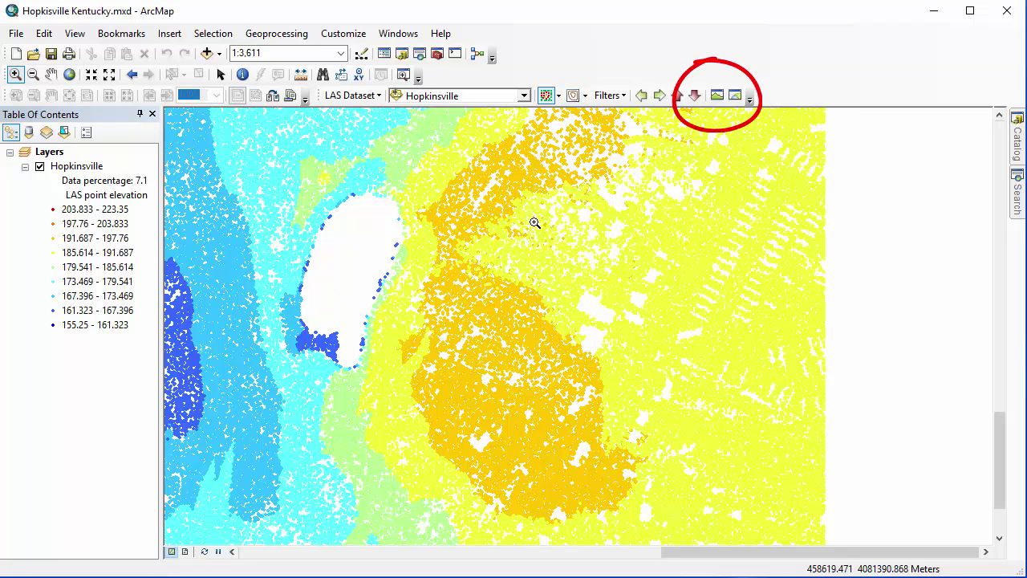
{"action": "left_click", "coordinate": [716, 97]}
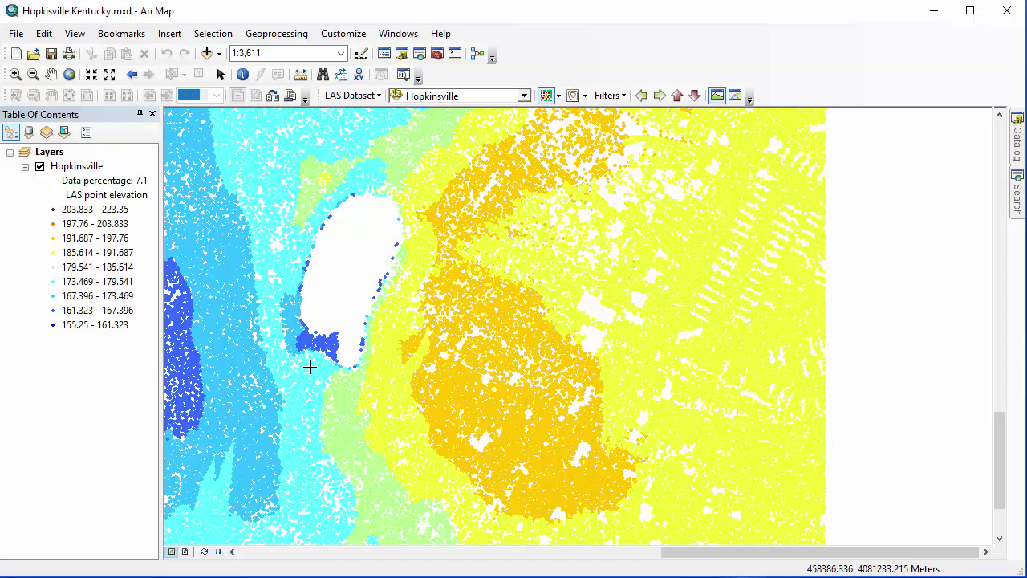
{"action": "left_click", "coordinate": [313, 365]}
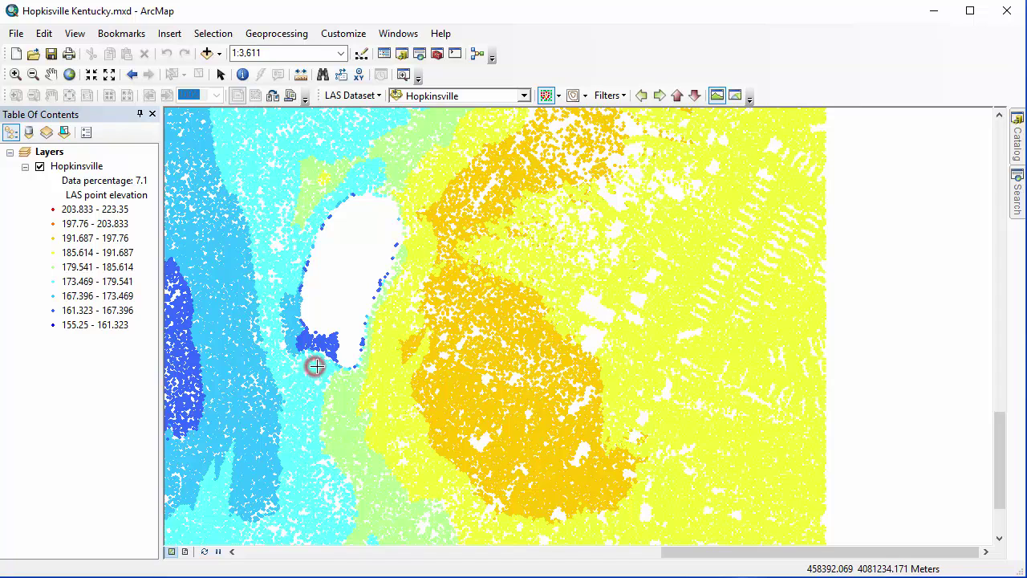
{"action": "left_click", "coordinate": [374, 361]}
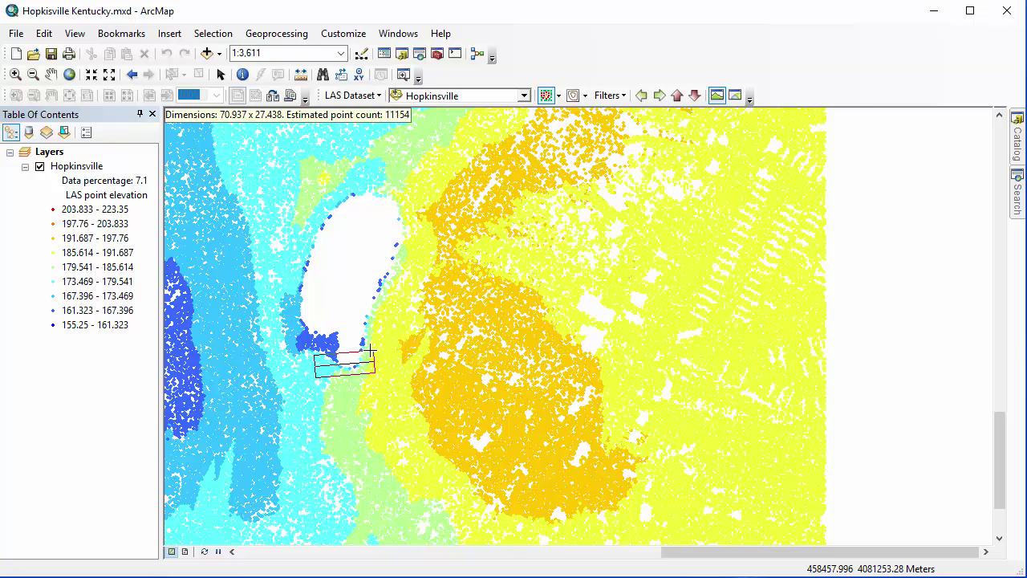
{"action": "left_click", "coordinate": [371, 351]}
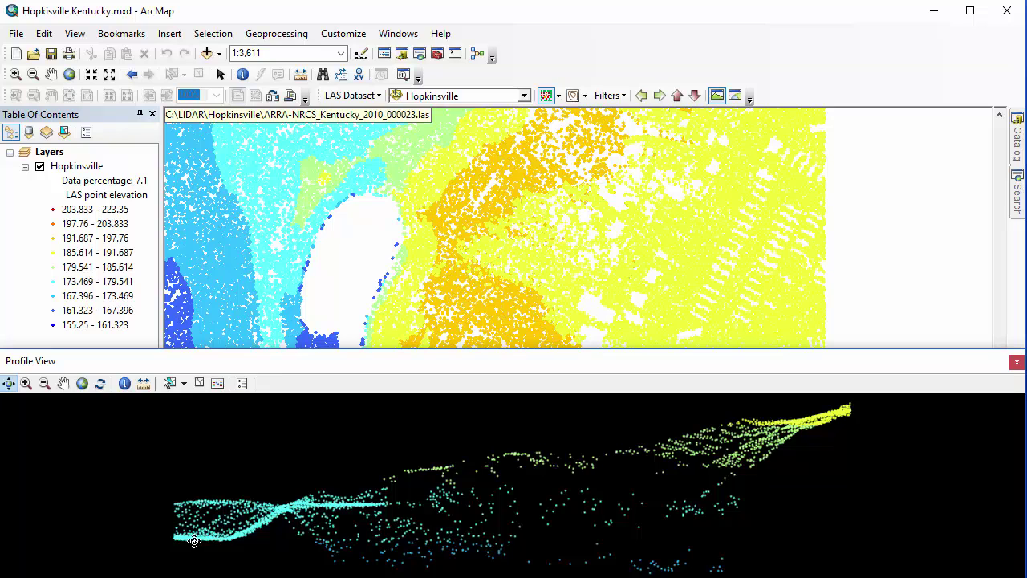
{"action": "left_click_drag", "start_coordinate": [308, 362], "coordinate": [308, 279]}
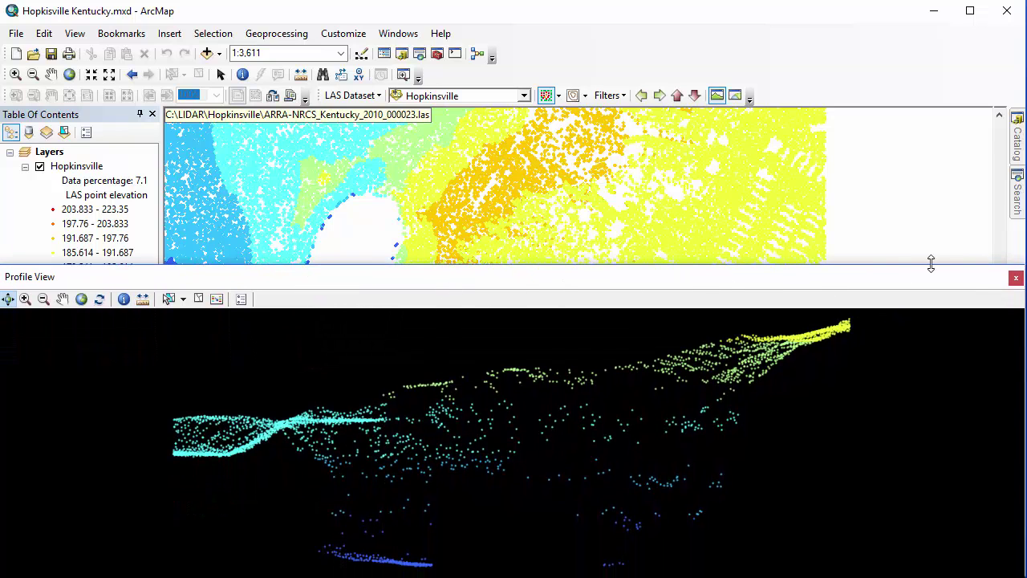
{"action": "left_click", "coordinate": [1015, 279]}
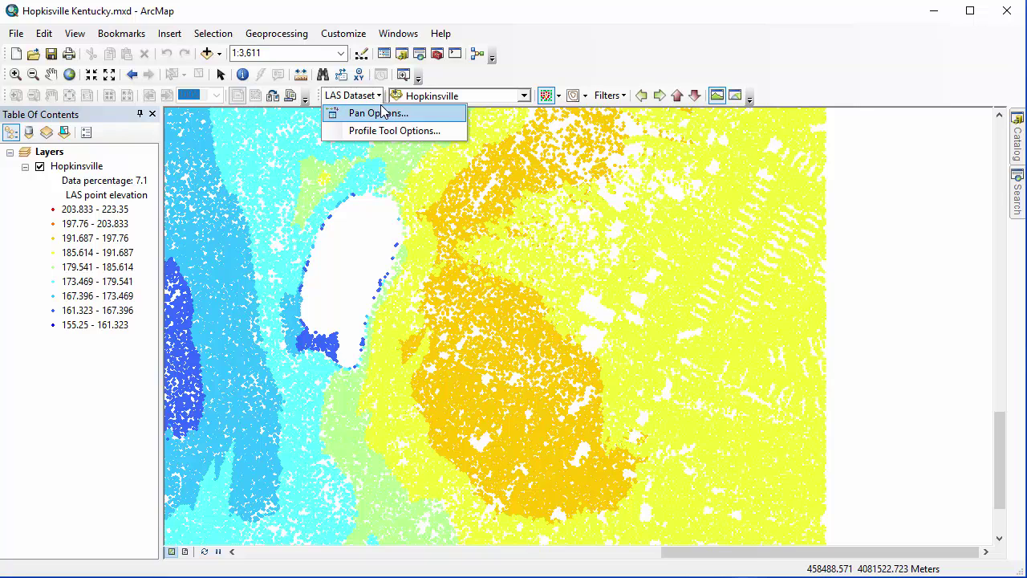
{"action": "left_click", "coordinate": [387, 131]}
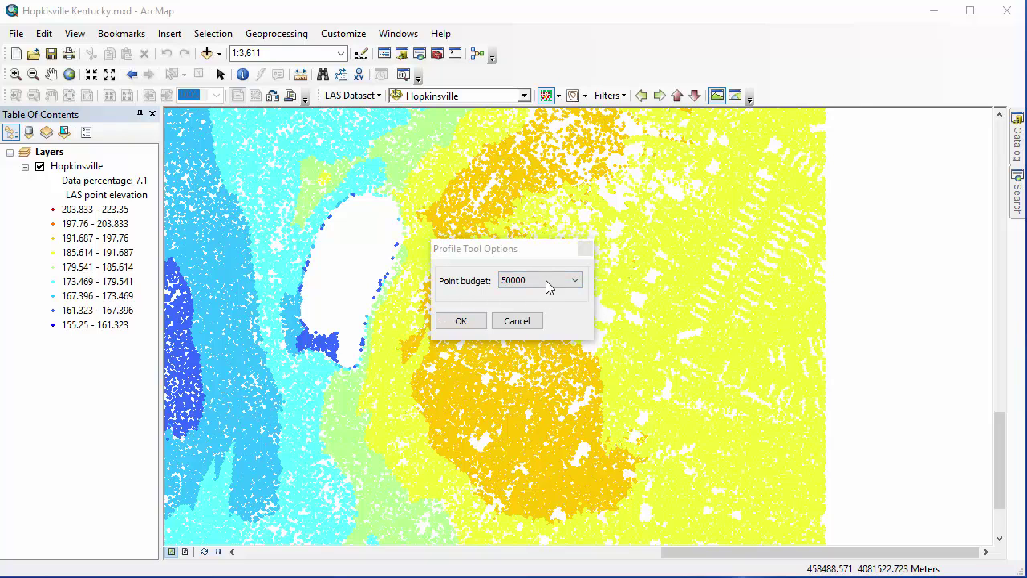
{"action": "left_click", "coordinate": [517, 322]}
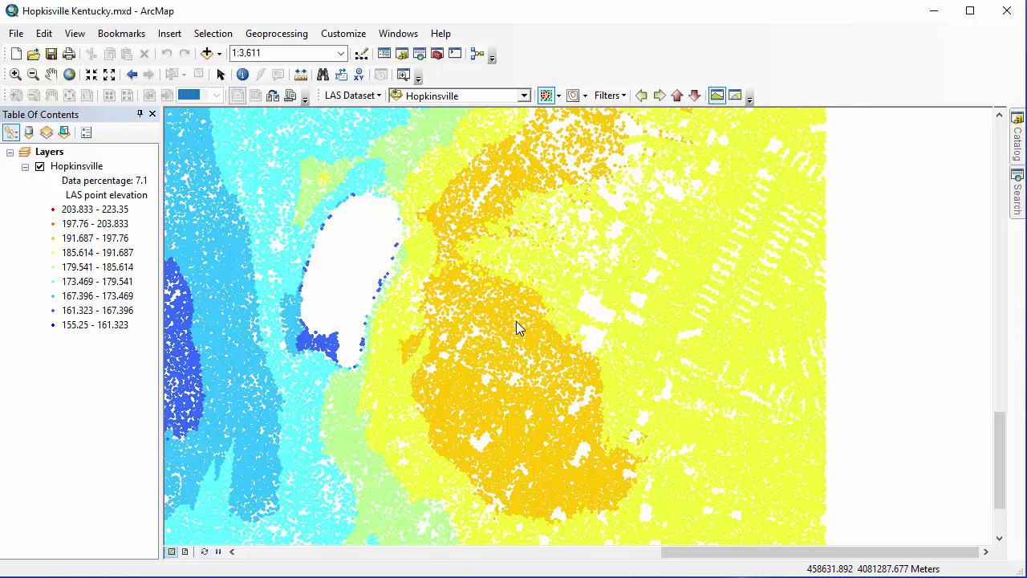
{"action": "left_click", "coordinate": [305, 386]}
{"action": "left_click", "coordinate": [599, 386]}
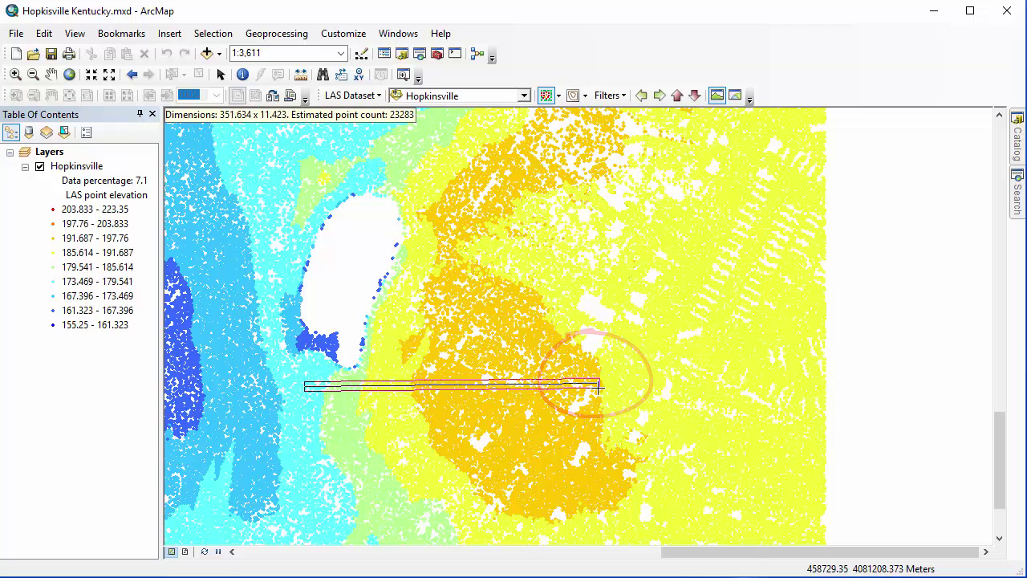
{"action": "left_click", "coordinate": [580, 377]}
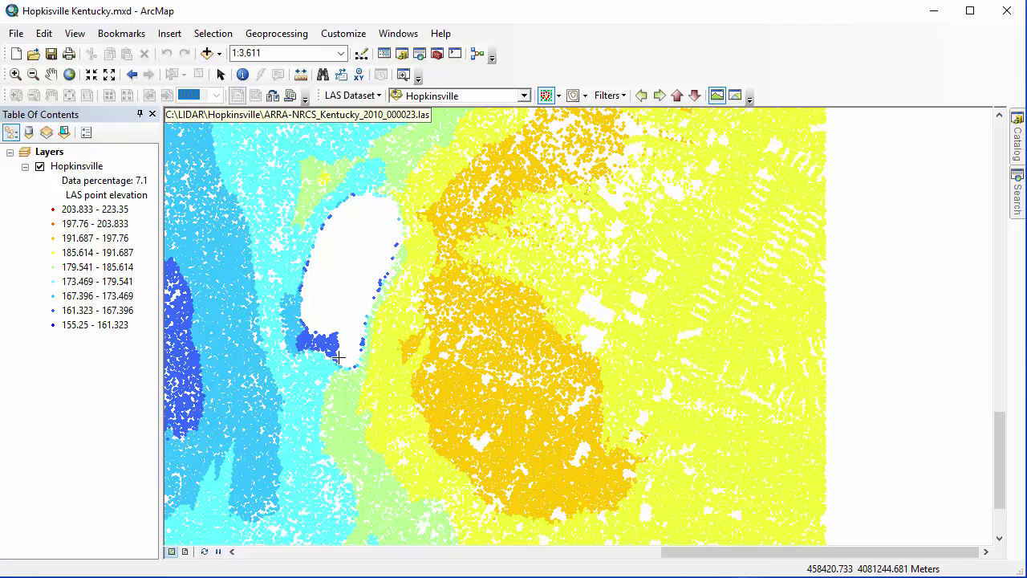
{"action": "left_click", "coordinate": [620, 95]}
{"action": "left_click", "coordinate": [624, 113]}
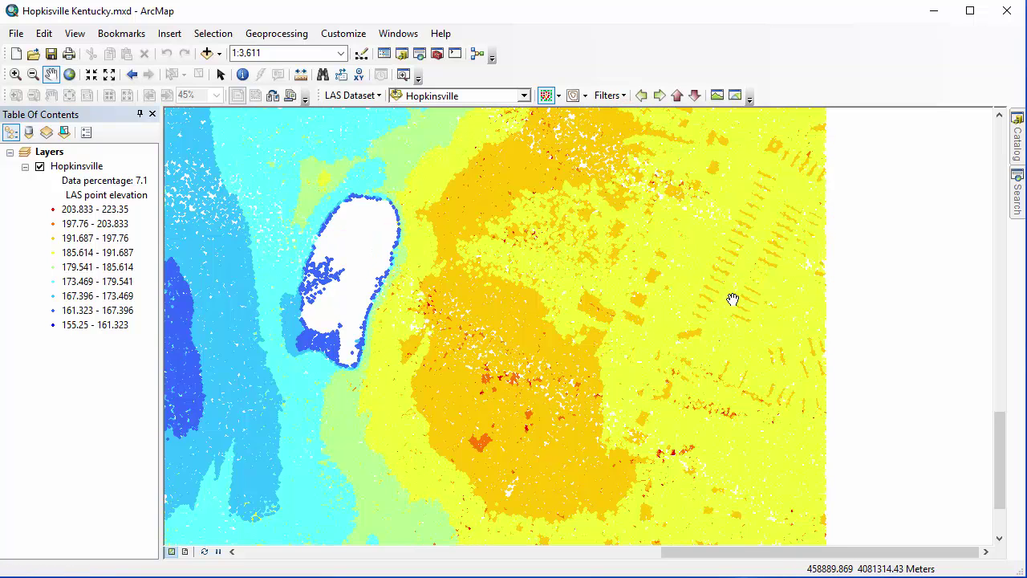
{"action": "left_click", "coordinate": [716, 95]}
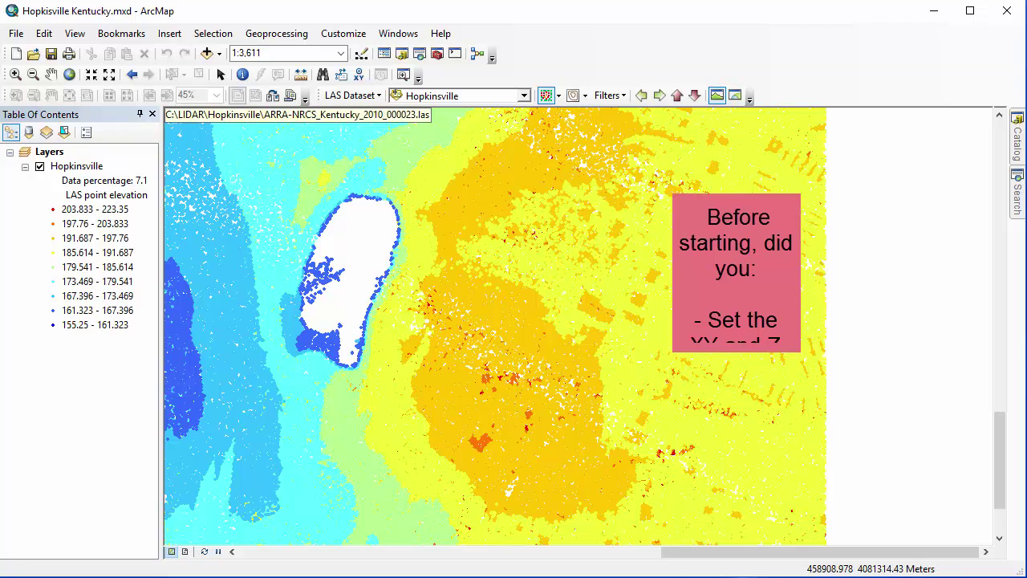
{"action": "left_click", "coordinate": [749, 298]}
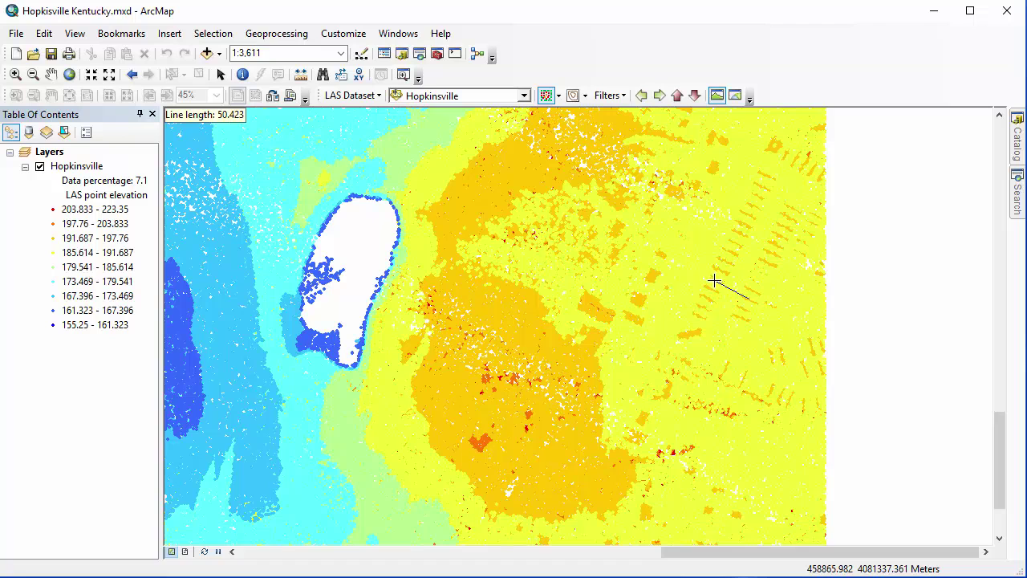
{"action": "left_click", "coordinate": [713, 282]}
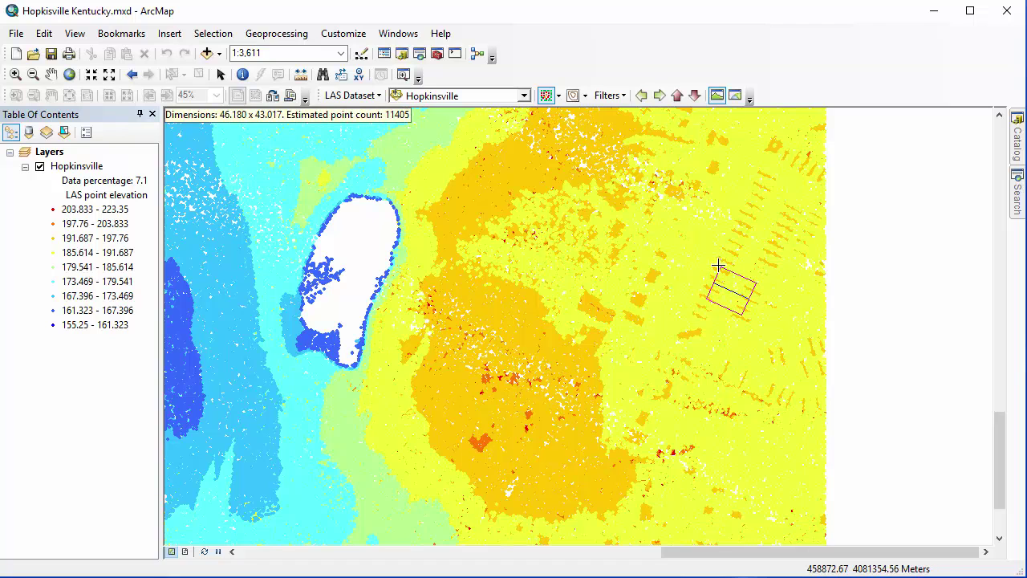
{"action": "left_click", "coordinate": [718, 268]}
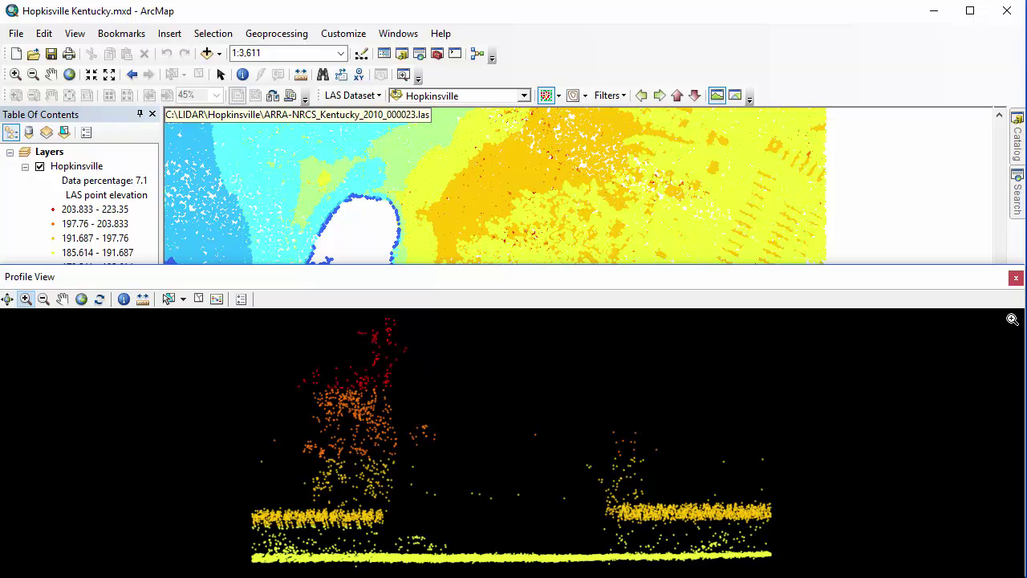
{"action": "left_click", "coordinate": [1015, 278]}
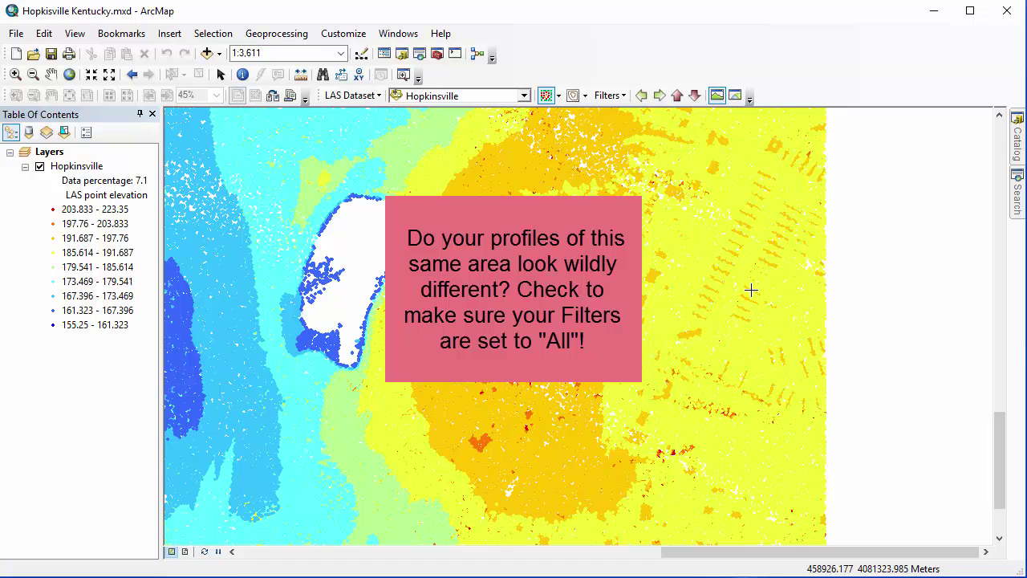
{"action": "left_click", "coordinate": [715, 283]}
{"action": "left_click", "coordinate": [748, 297]}
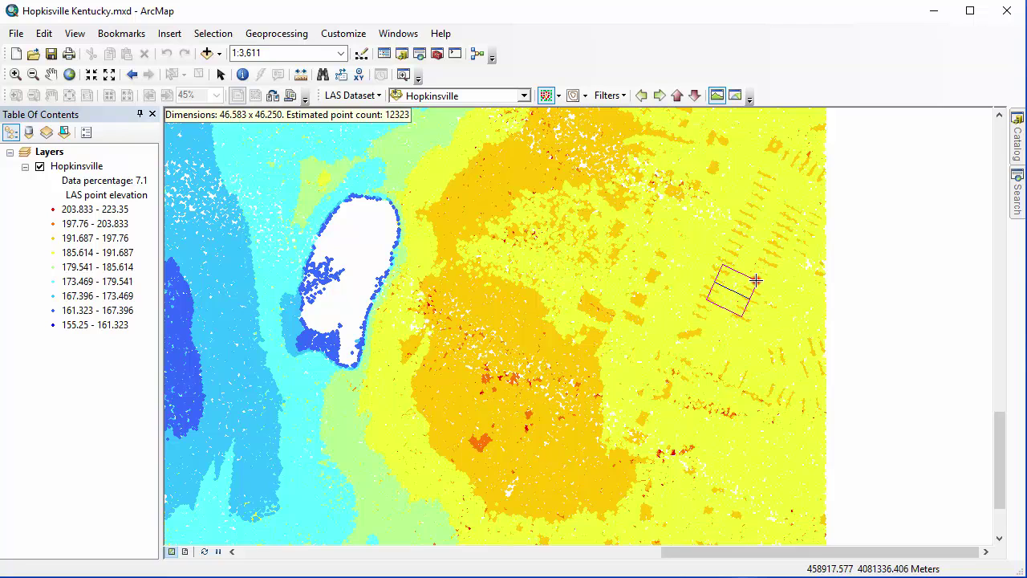
{"action": "left_click", "coordinate": [754, 280]}
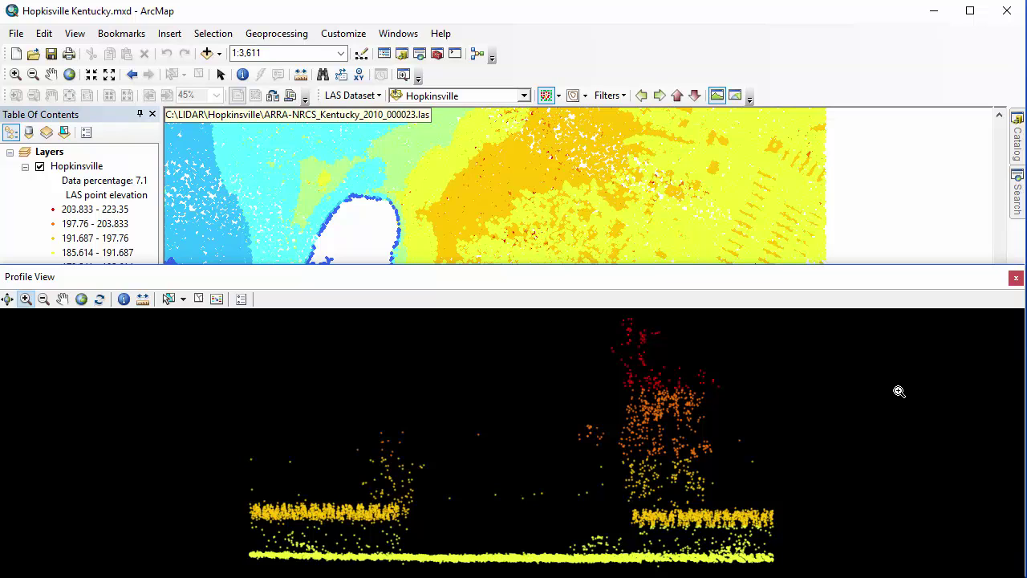
{"action": "left_click", "coordinate": [1016, 278]}
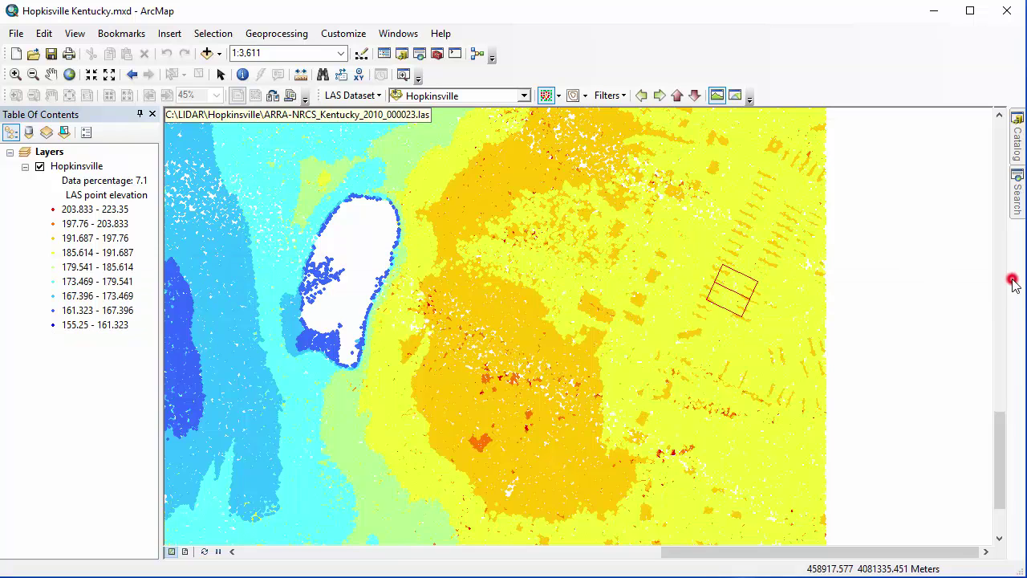
{"action": "left_click", "coordinate": [724, 303]}
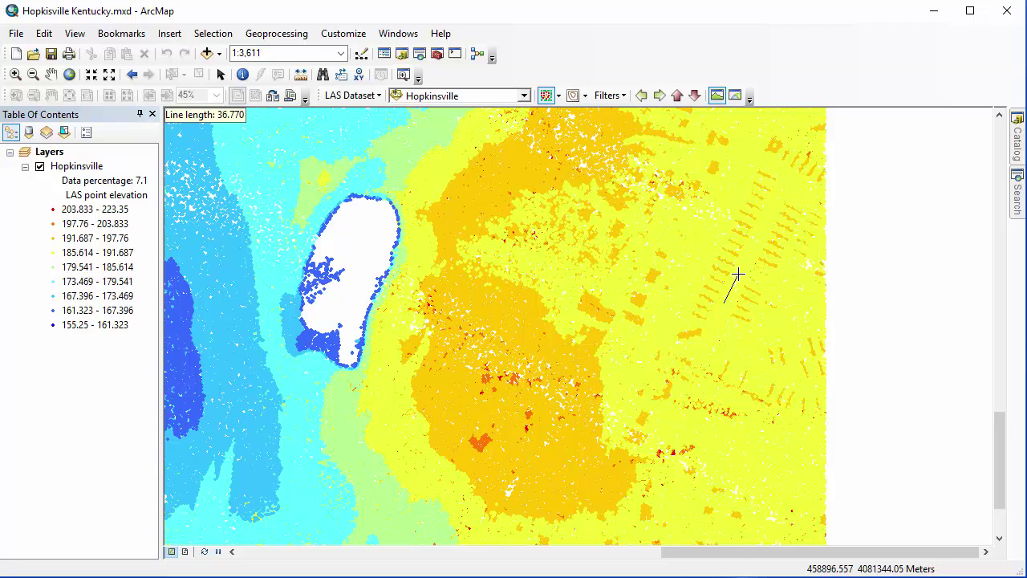
{"action": "left_click", "coordinate": [740, 277]}
{"action": "left_click", "coordinate": [755, 289]}
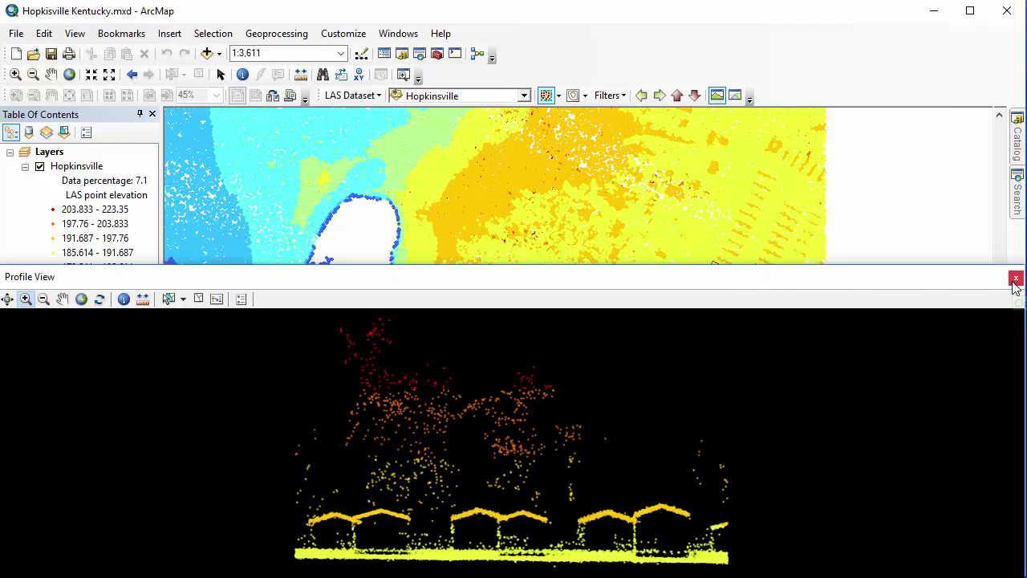
{"action": "left_click", "coordinate": [1016, 278]}
{"action": "left_click", "coordinate": [736, 281]}
{"action": "left_click", "coordinate": [722, 312]}
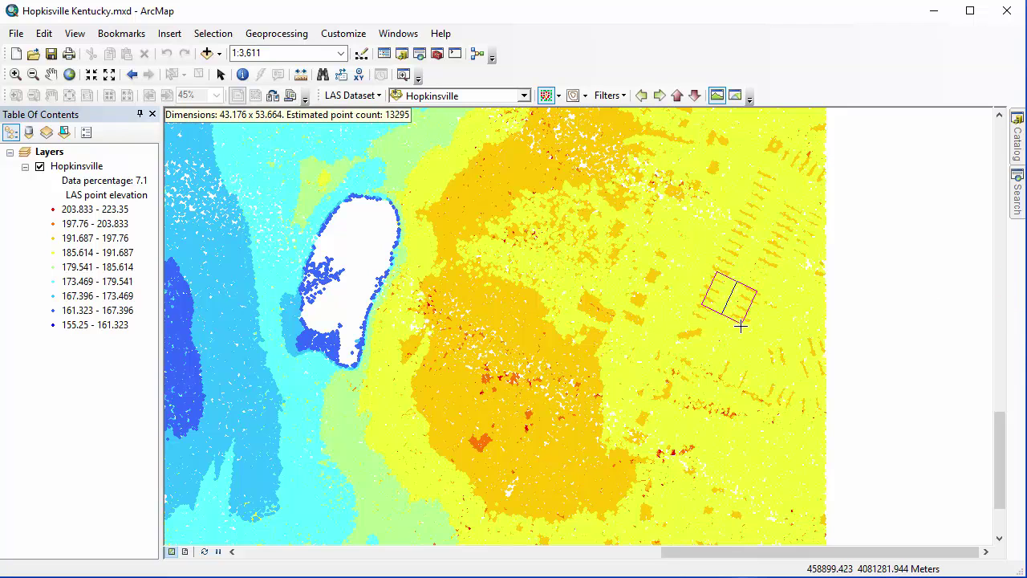
{"action": "left_click", "coordinate": [740, 328]}
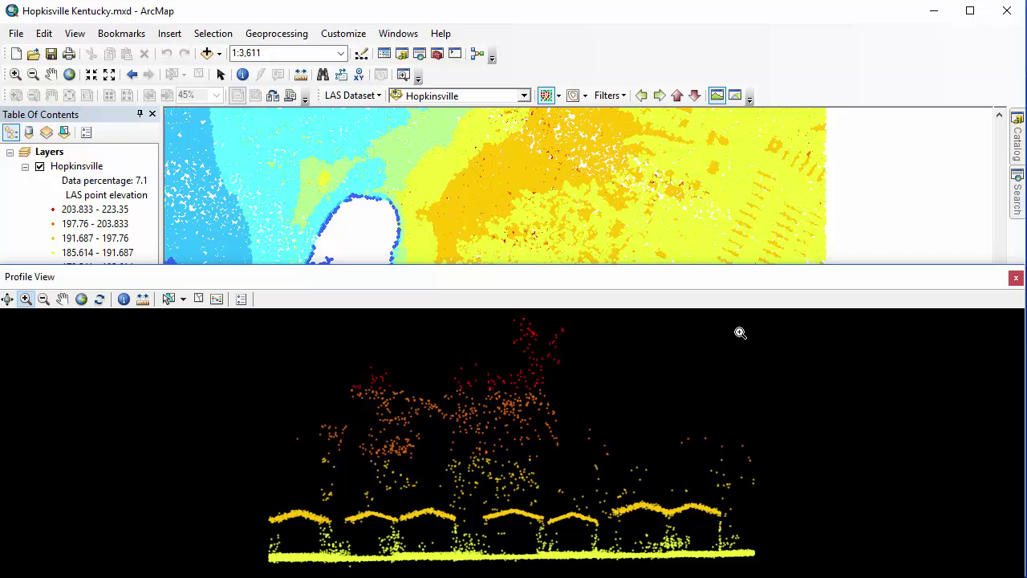
{"action": "left_click", "coordinate": [1015, 278]}
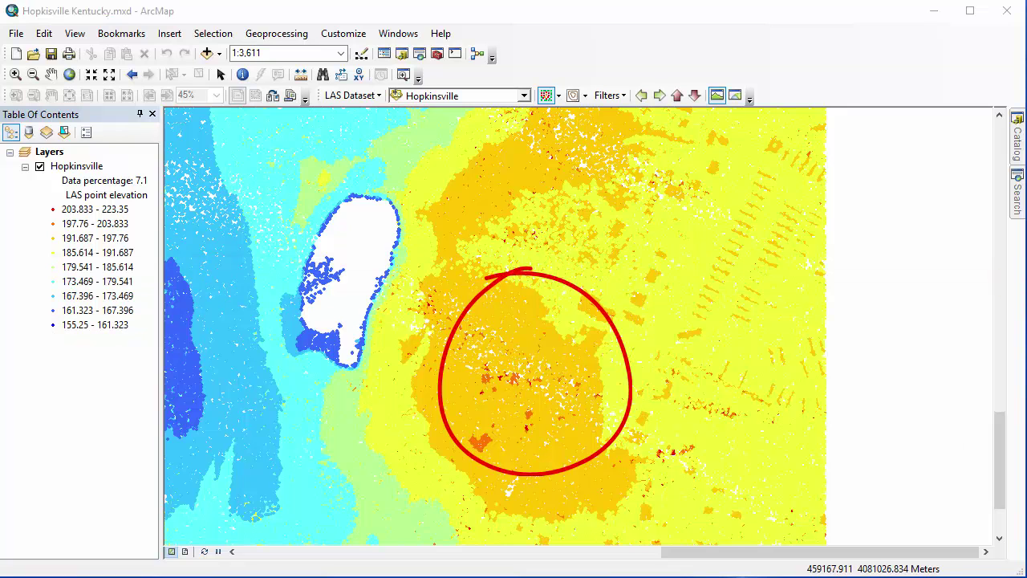
Draw a profile line and width across the orange tree area, then choose Identify in Profile View
{"action": "left_click", "coordinate": [556, 328]}
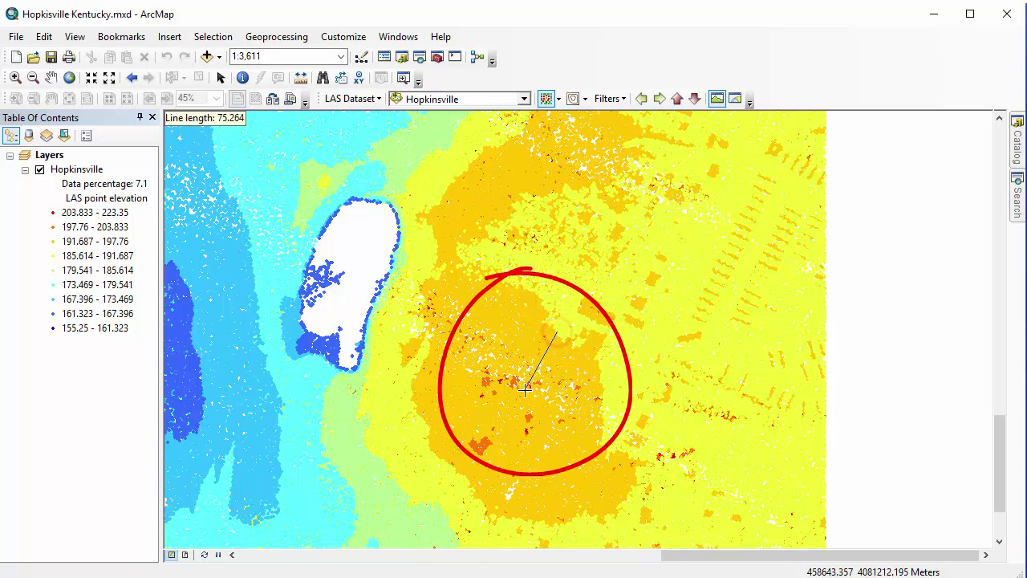
{"action": "left_click", "coordinate": [503, 428]}
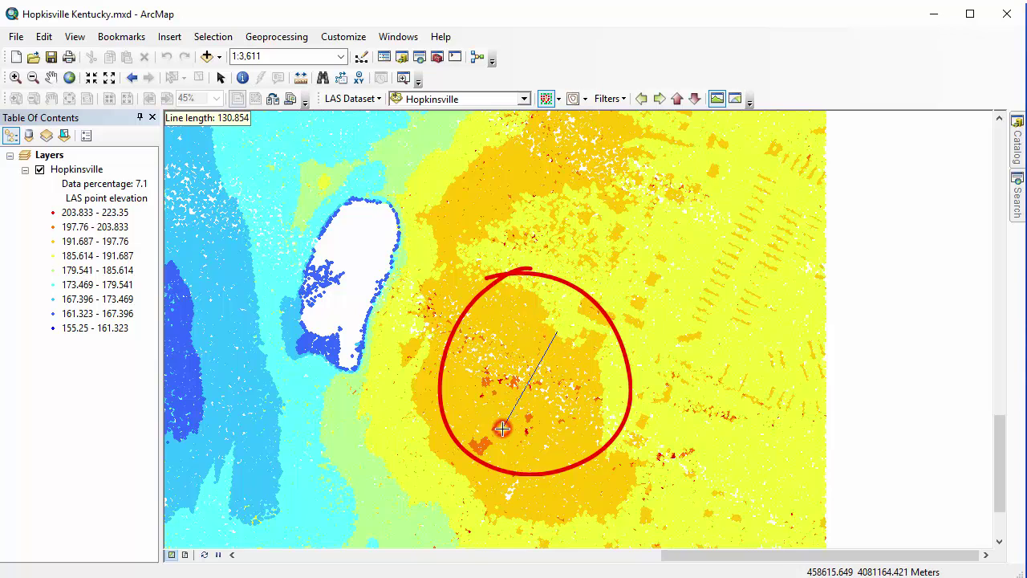
{"action": "left_click", "coordinate": [509, 435]}
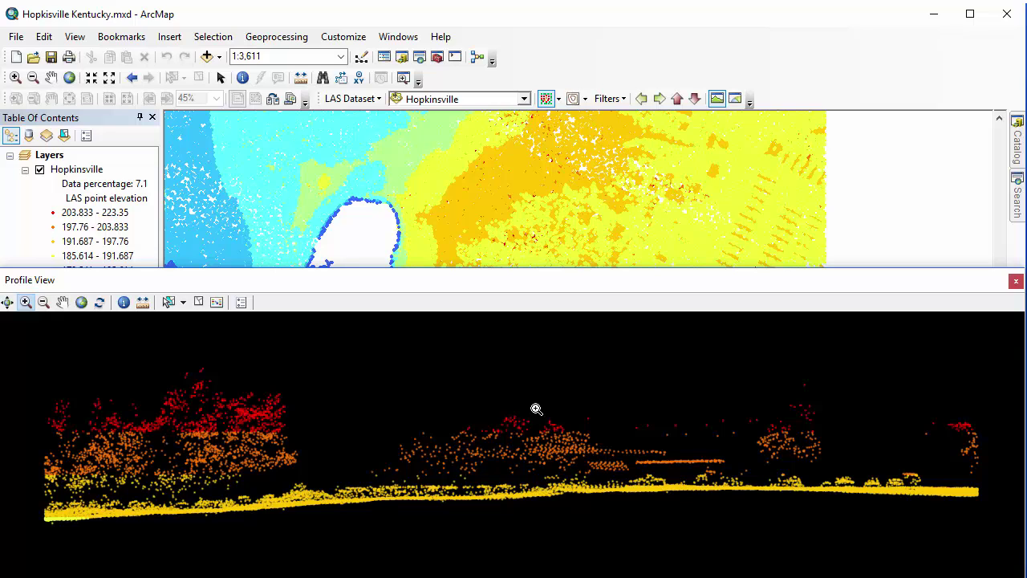
{"action": "left_click", "coordinate": [125, 302]}
{"action": "left_click", "coordinate": [197, 431]}
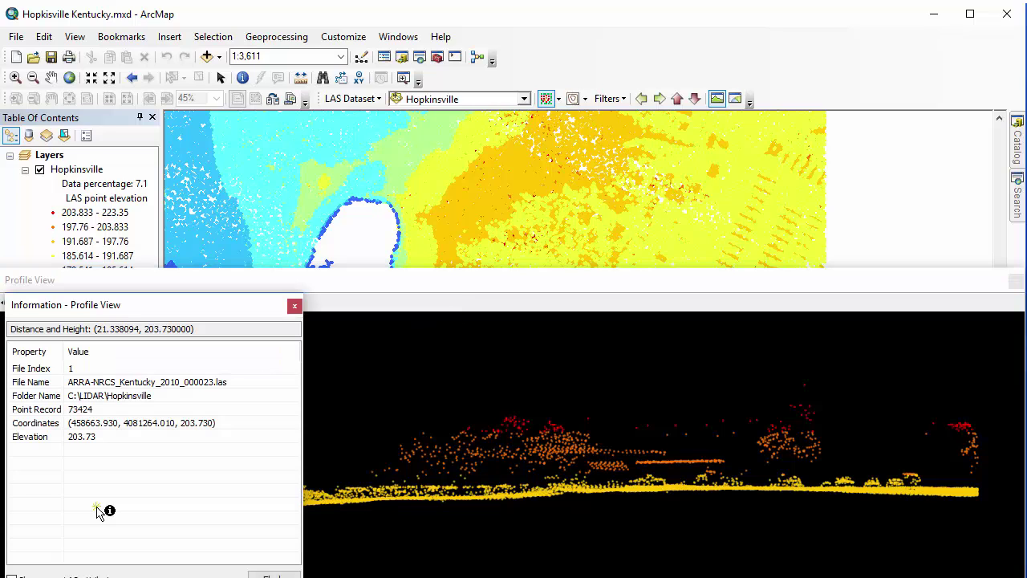
{"action": "left_click_drag", "start_coordinate": [206, 306], "coordinate": [547, 294]}
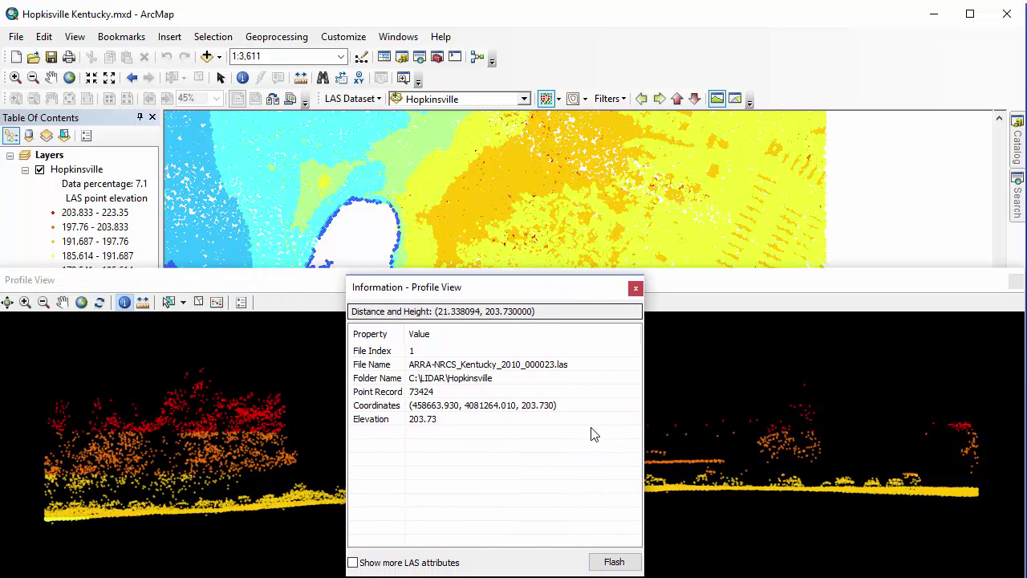
{"action": "left_click", "coordinate": [600, 565]}
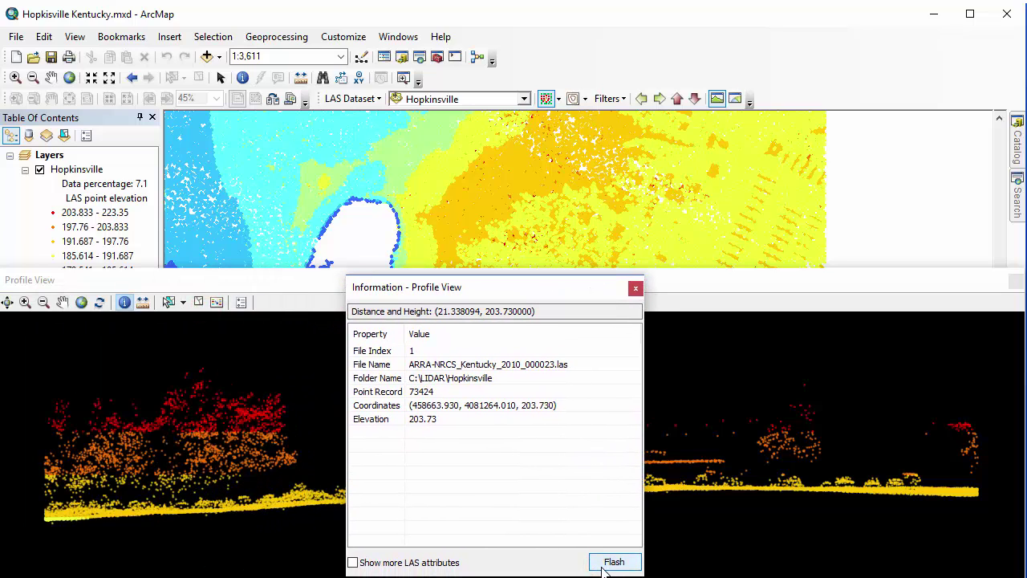
{"action": "left_click", "coordinate": [634, 287]}
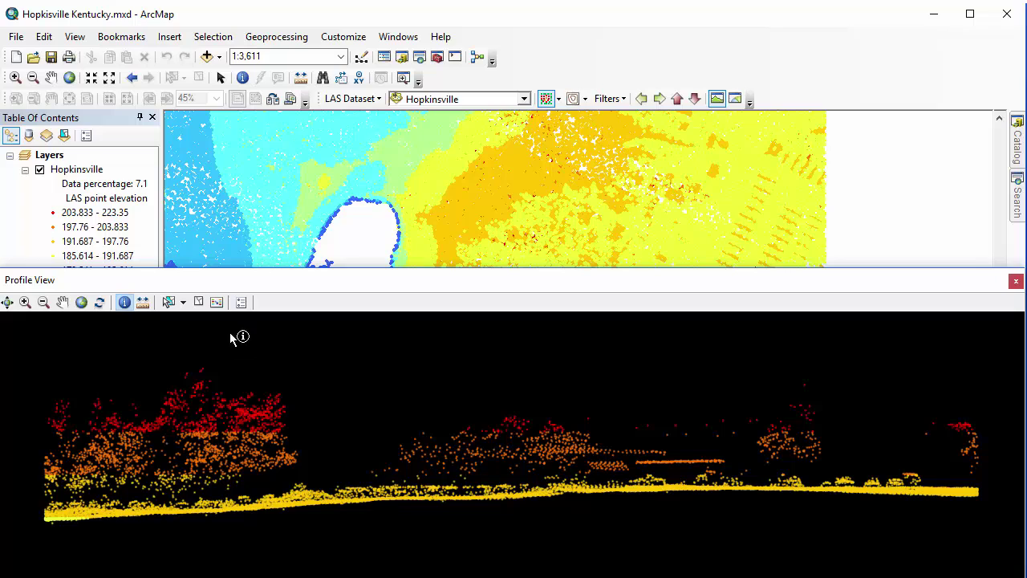
Apply a light grey background and 2.0 point size factor, then open and dismiss the class code editor
{"action": "left_click", "coordinate": [242, 303]}
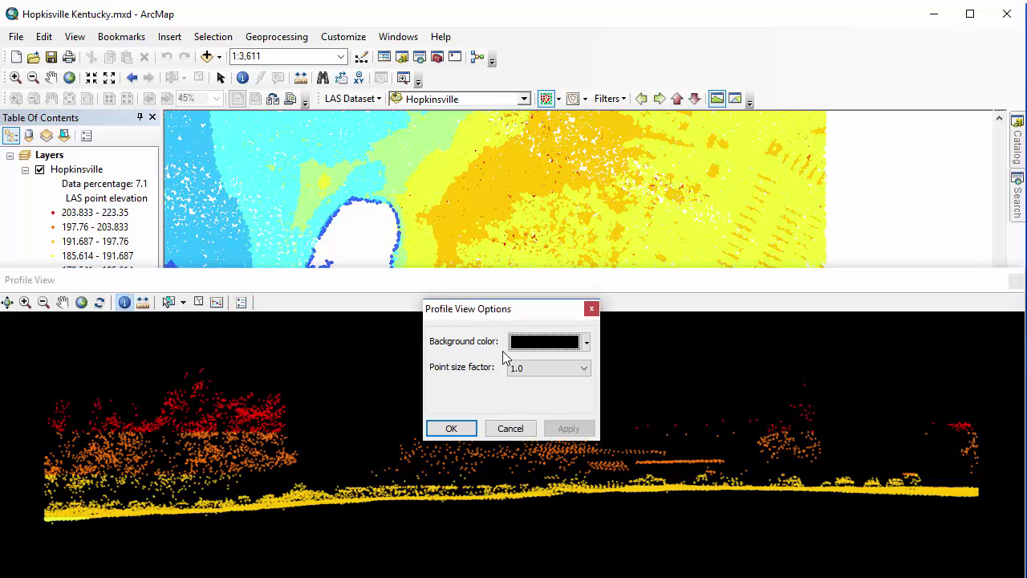
{"action": "left_click", "coordinate": [542, 341]}
{"action": "left_click", "coordinate": [514, 399]}
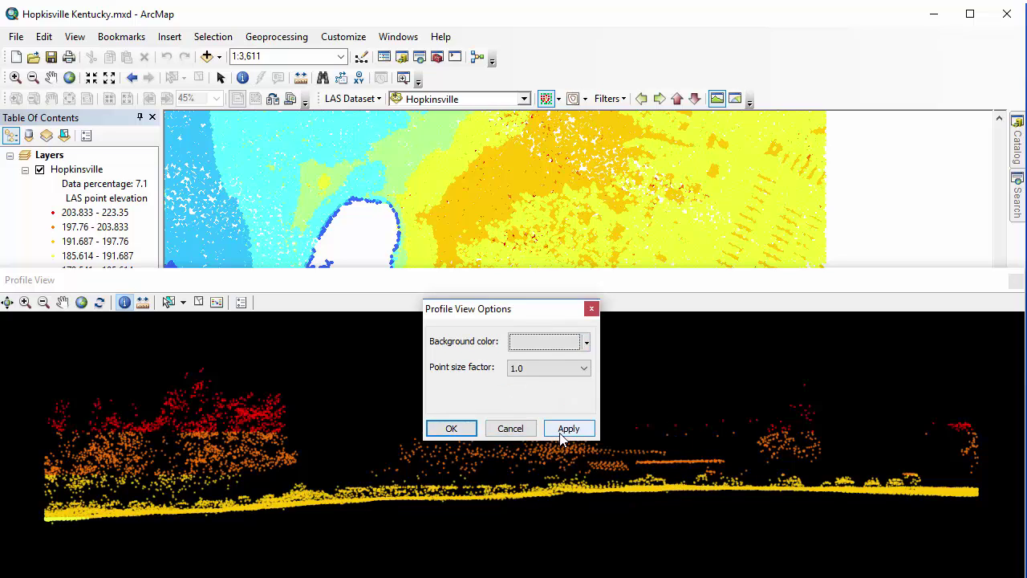
{"action": "left_click", "coordinate": [559, 369]}
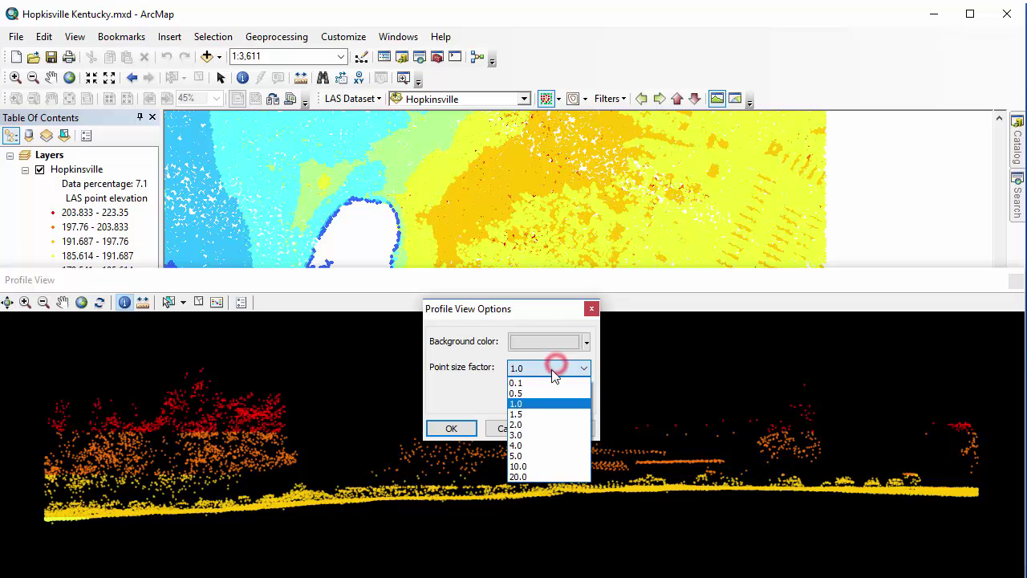
{"action": "left_click", "coordinate": [534, 431]}
{"action": "left_click", "coordinate": [568, 428]}
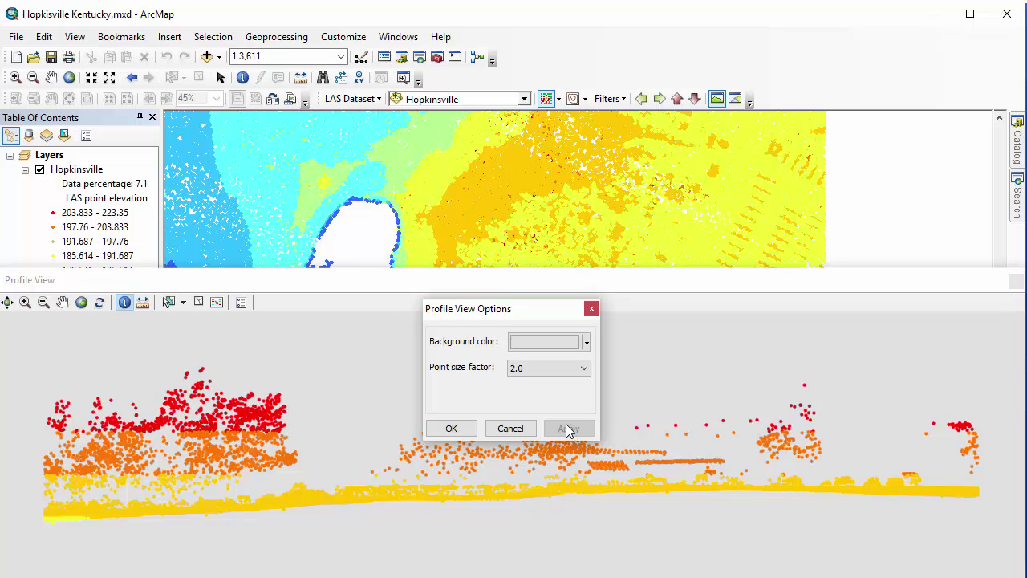
{"action": "left_click", "coordinate": [454, 427]}
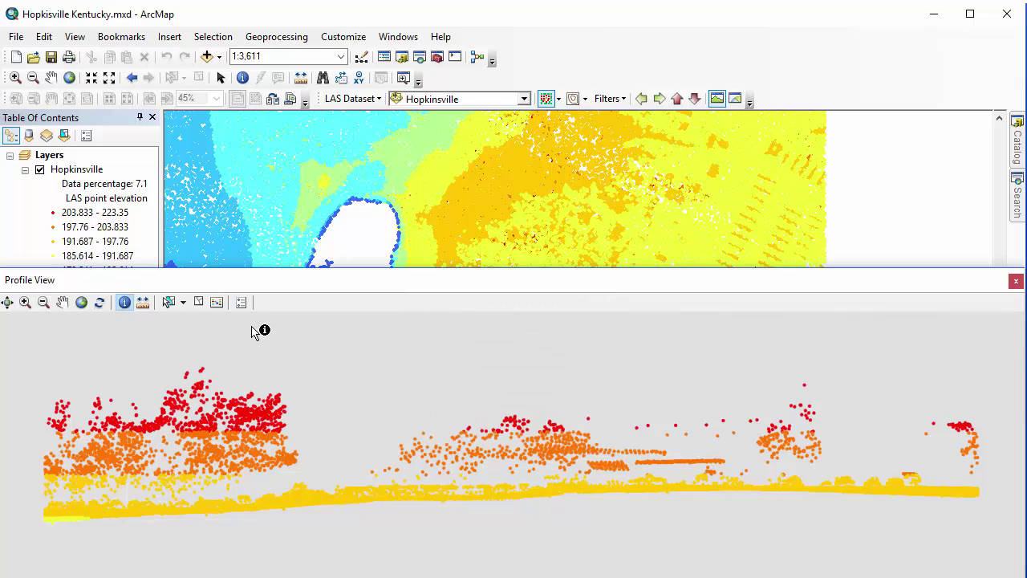
{"action": "left_click", "coordinate": [216, 303]}
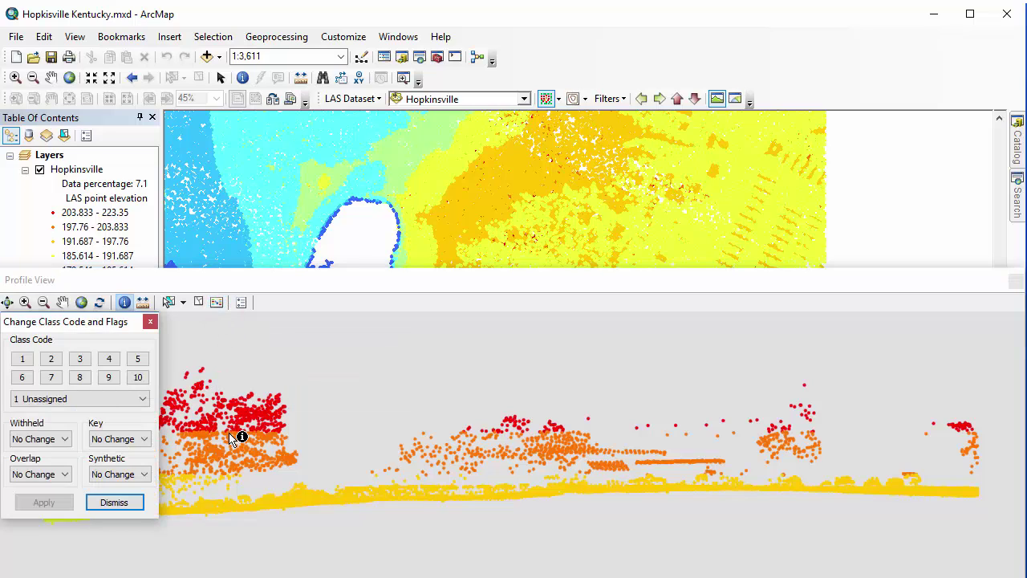
{"action": "left_click", "coordinate": [114, 502]}
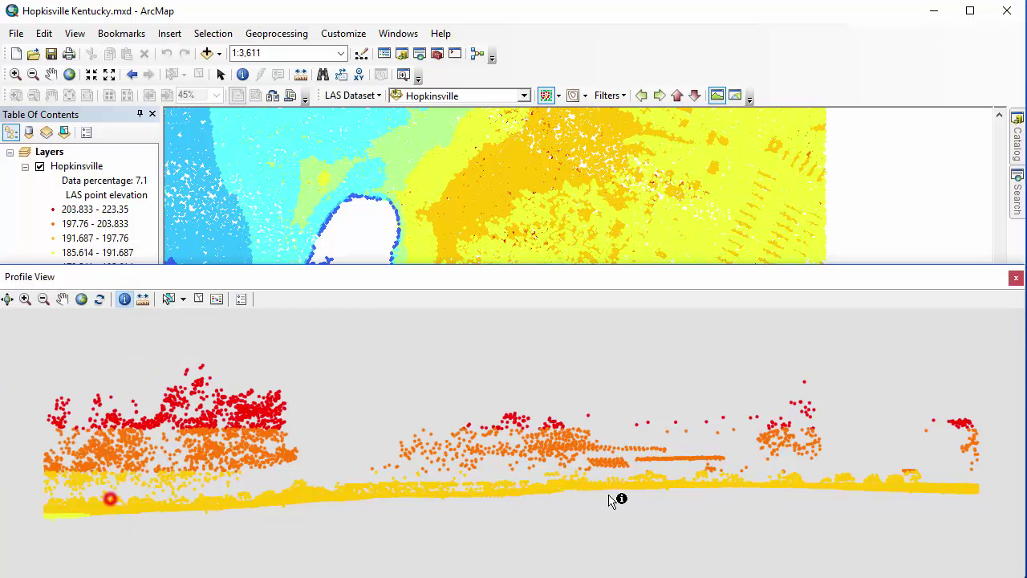
Close the profile and open the LAS Dataset 3D View, moving it over the map centre
{"action": "left_click", "coordinate": [1015, 277]}
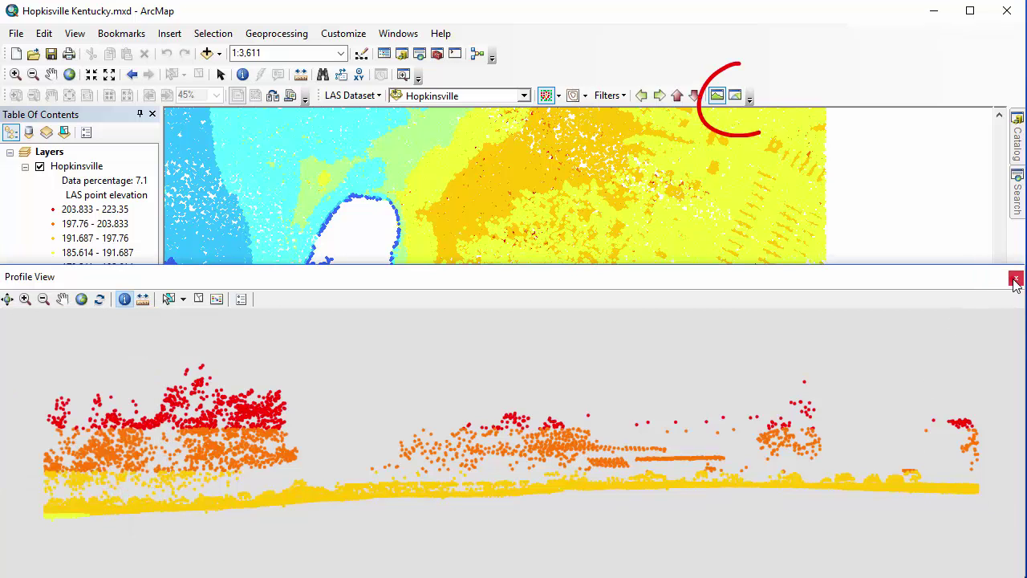
{"action": "left_click", "coordinate": [736, 97]}
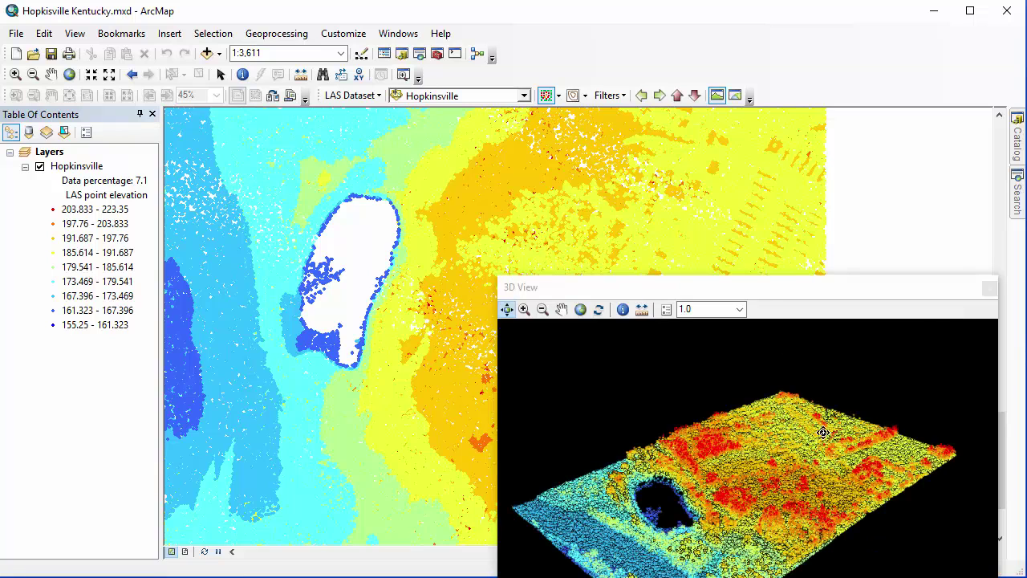
{"action": "left_click_drag", "start_coordinate": [766, 291], "coordinate": [630, 166]}
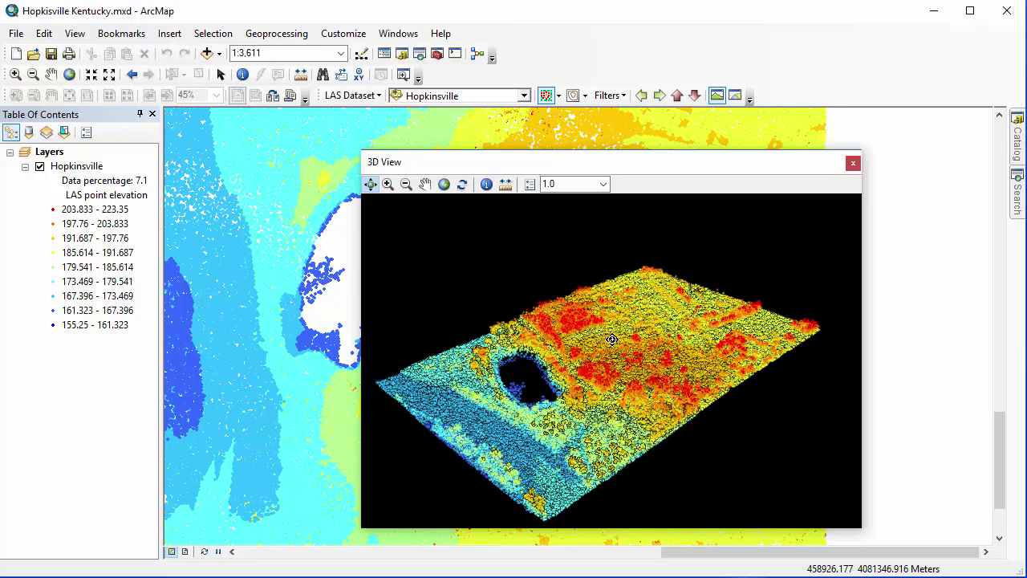
Zoom twice into the 3D point cloud, then return it to full extent
{"action": "left_click", "coordinate": [390, 186]}
{"action": "left_click_drag", "start_coordinate": [452, 307], "coordinate": [667, 482]}
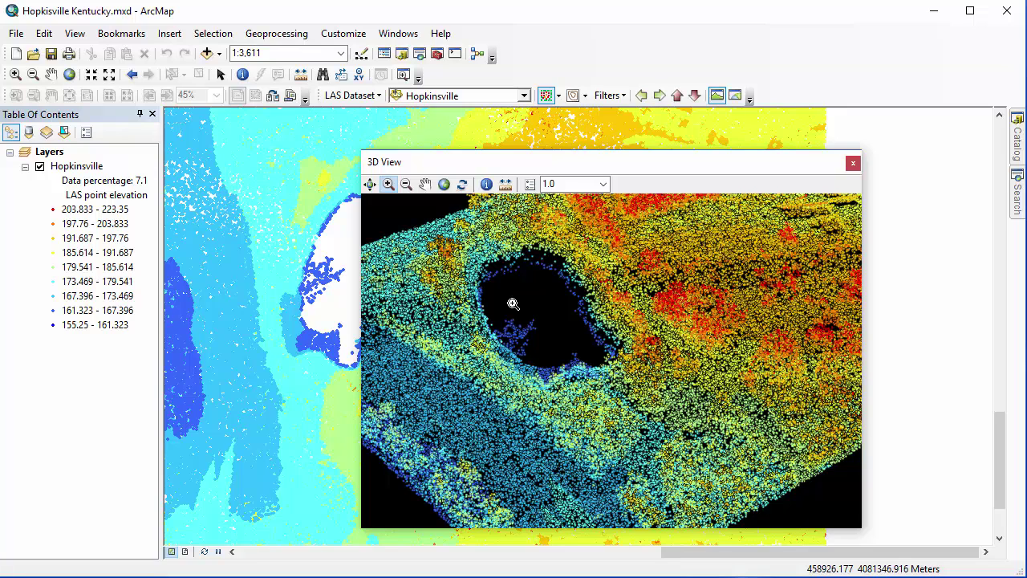
{"action": "left_click_drag", "start_coordinate": [663, 219], "coordinate": [867, 378]}
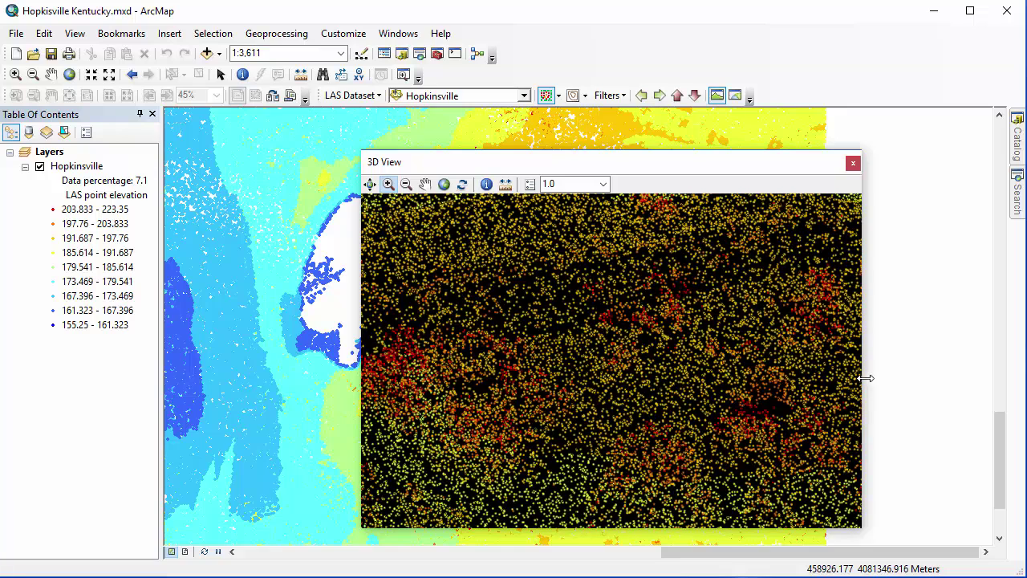
{"action": "left_click", "coordinate": [443, 186]}
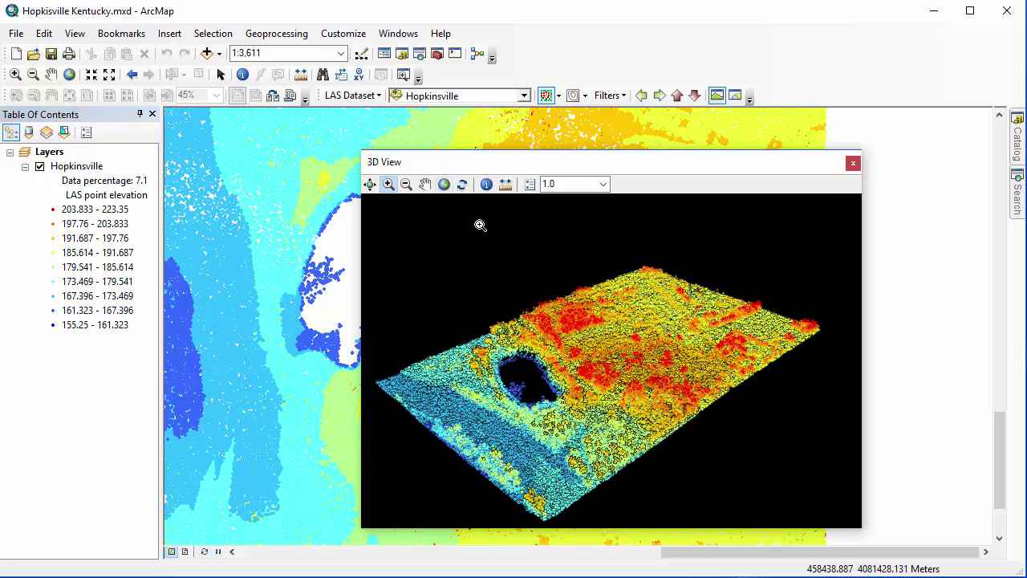